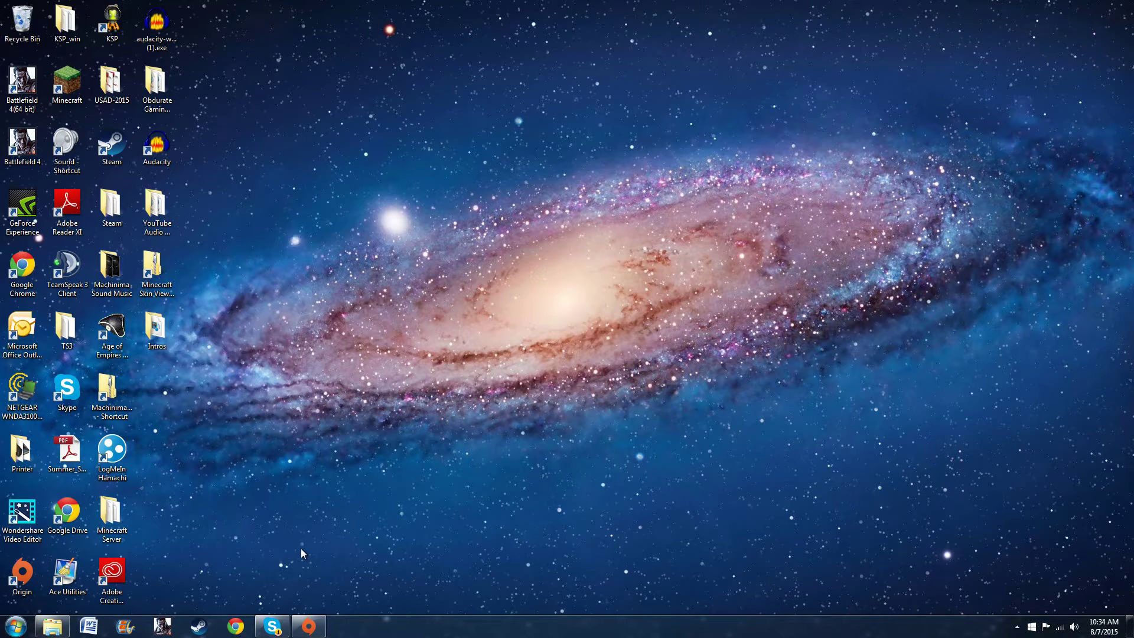
Open blender.org in Chrome and go to the Blender 2.75a download page's Windows installer options
{"action": "left_click", "coordinate": [239, 632]}
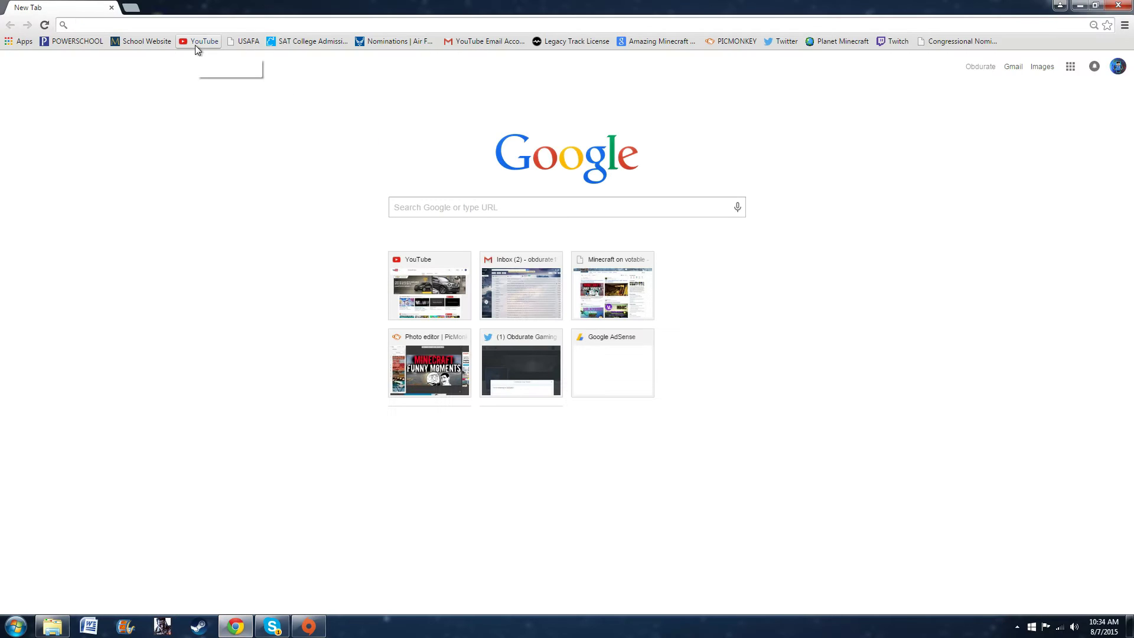
{"action": "type", "text": "blender.org"}
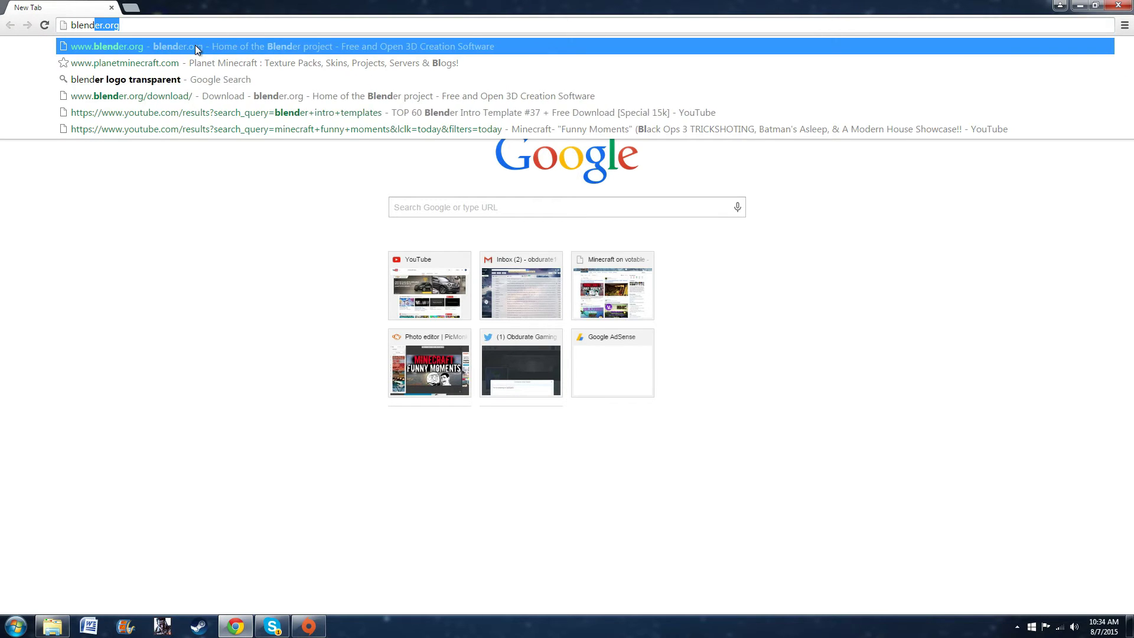
{"action": "key", "text": "Return"}
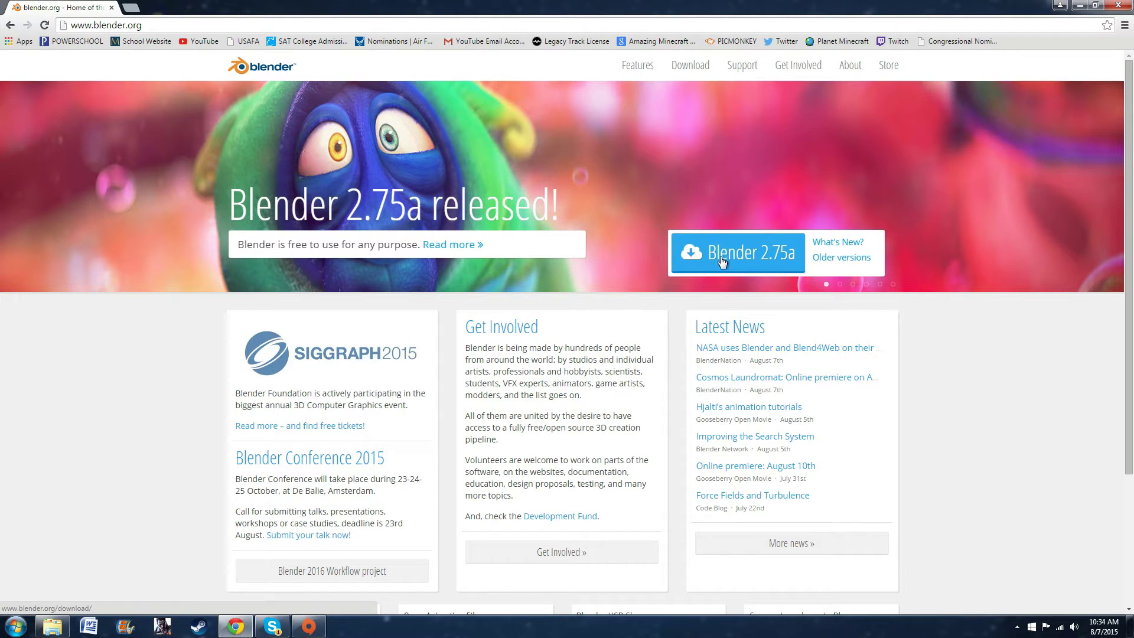
{"action": "left_click", "coordinate": [722, 260]}
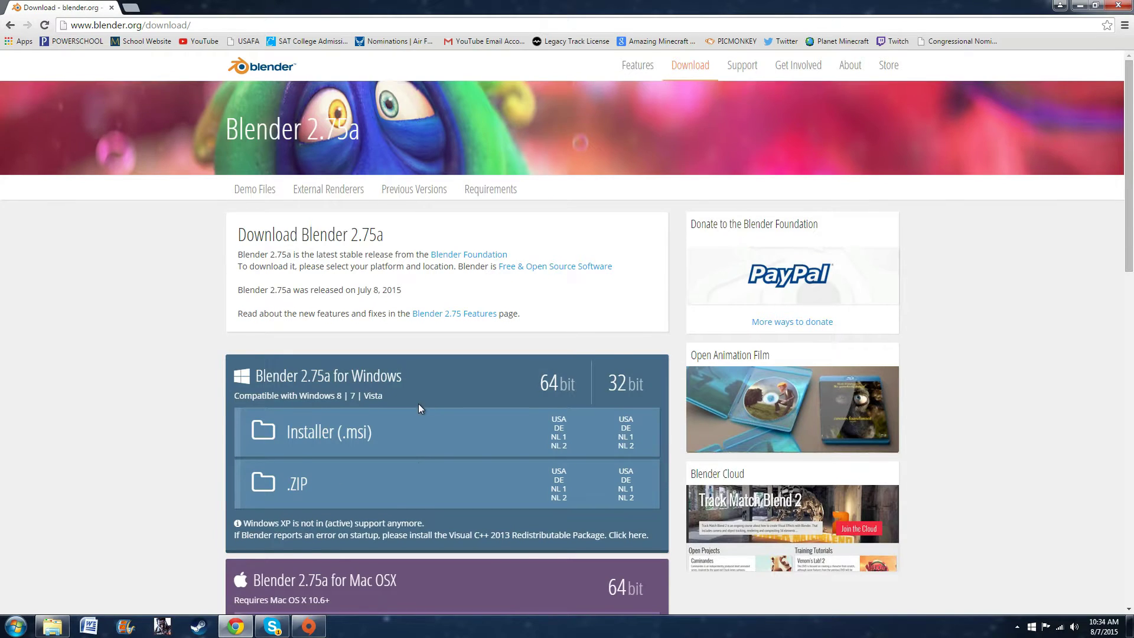
{"action": "scroll", "coordinate": [418, 403], "scroll_direction": "down", "scroll_amount": 1}
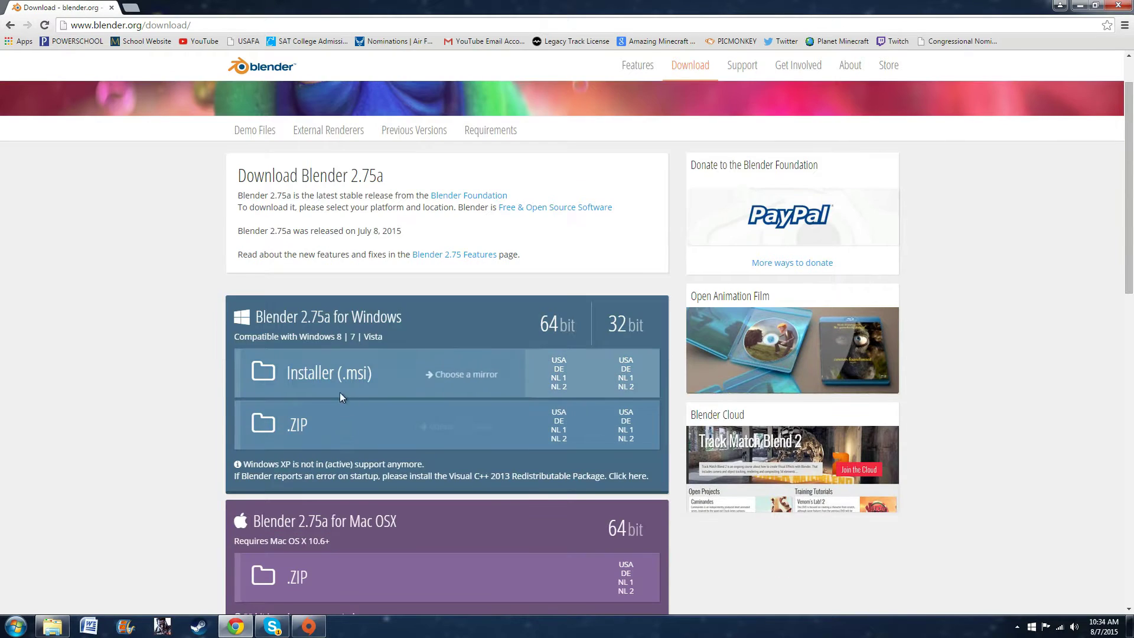
{"action": "left_click", "coordinate": [549, 333]}
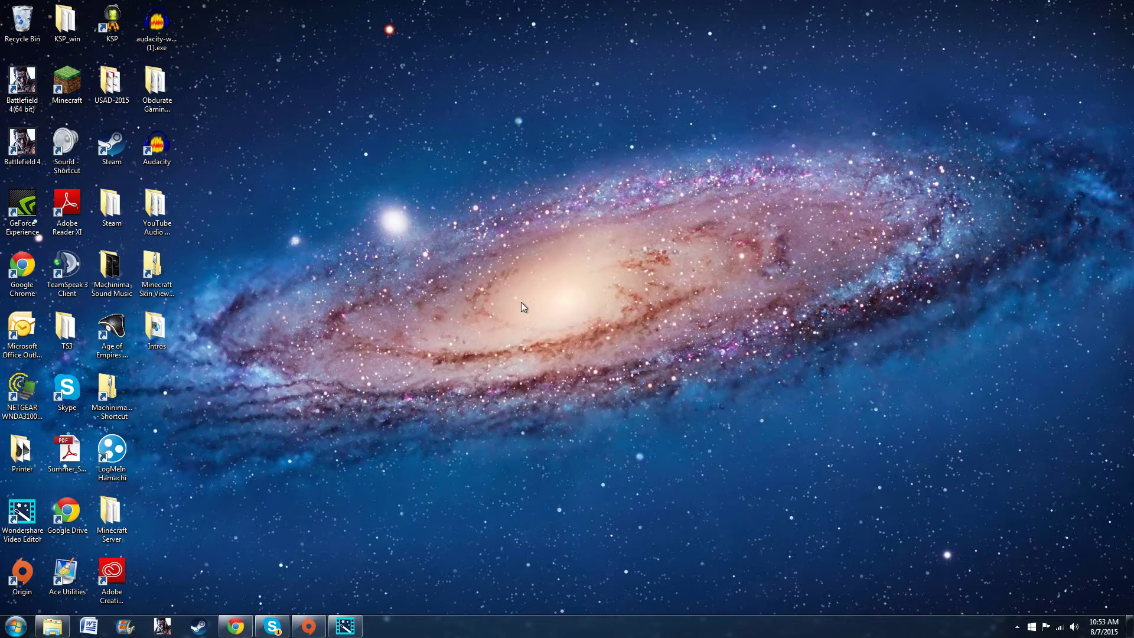
Open the video "TOP 10 Blender Intro Template #80 + Free Download" from the YouTube results for "free blender intro templates"
{"action": "left_click", "coordinate": [236, 626]}
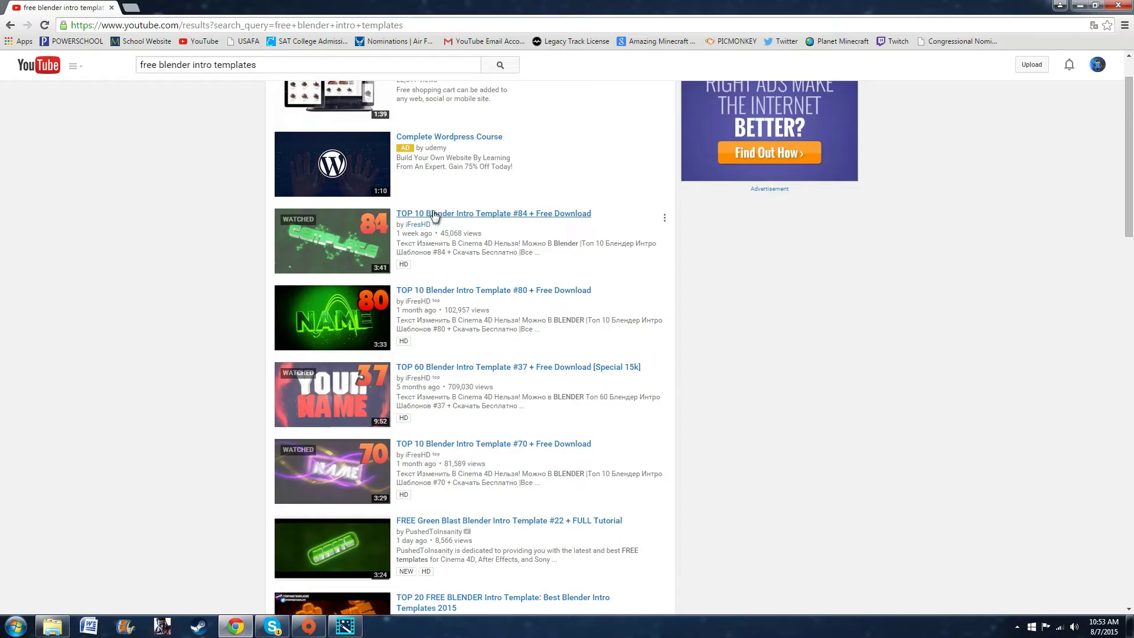
{"action": "left_click_drag", "start_coordinate": [271, 69], "coordinate": [131, 77]}
{"action": "left_click", "coordinate": [260, 68]}
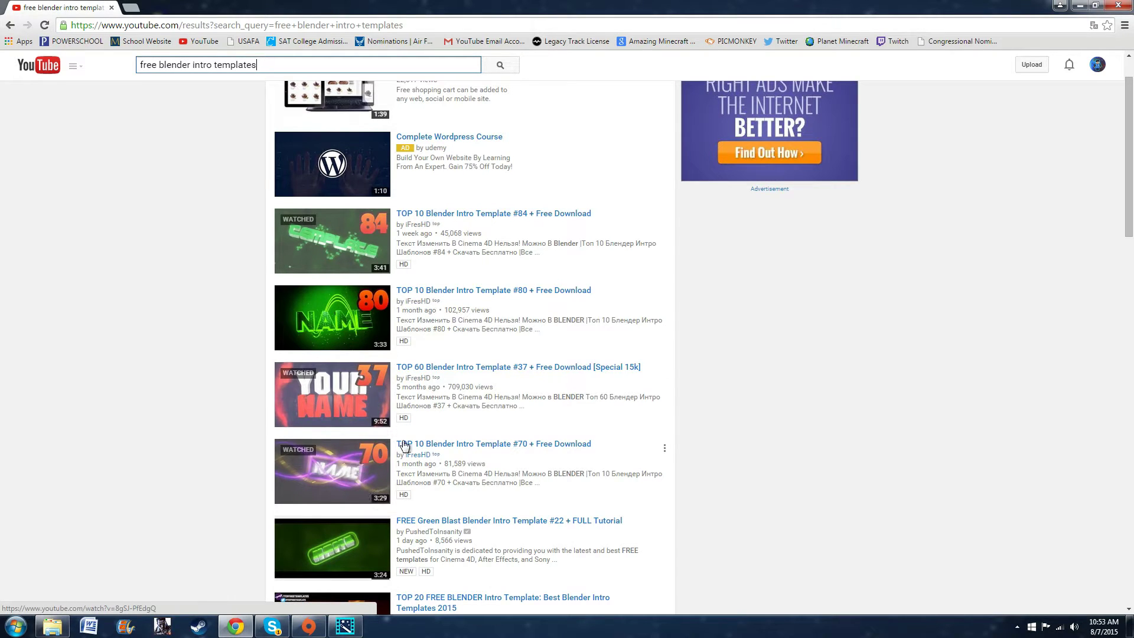
{"action": "left_click", "coordinate": [451, 291]}
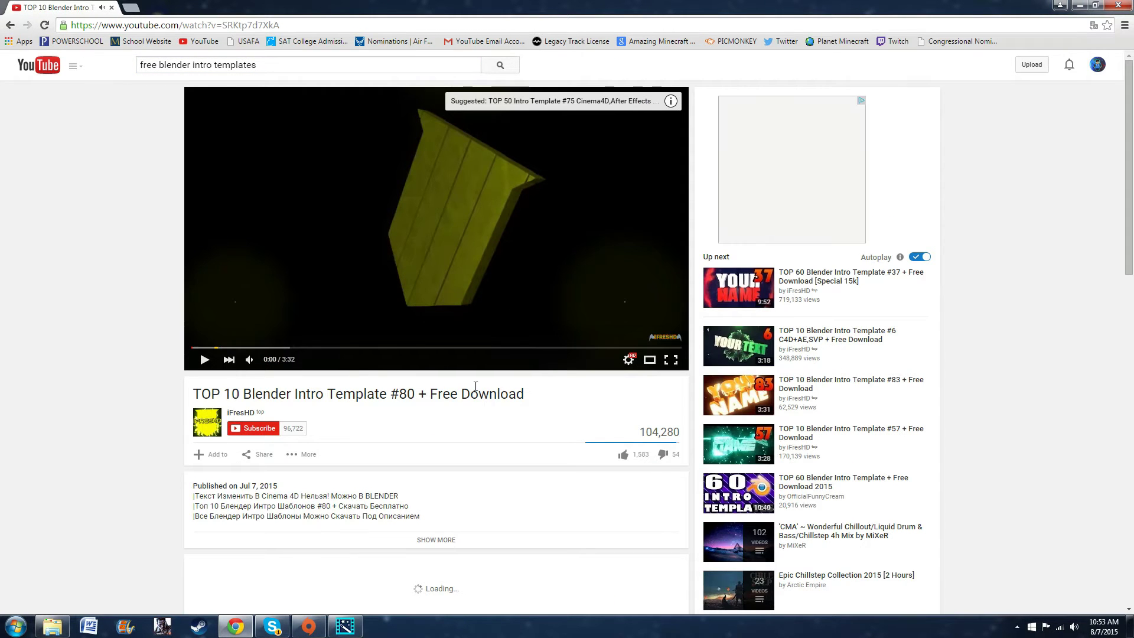
Expand the video's description and open the MediaFire download link for template 5
{"action": "scroll", "coordinate": [385, 368], "scroll_direction": "down", "scroll_amount": 3}
{"action": "scroll", "coordinate": [384, 361], "scroll_direction": "up", "scroll_amount": 3}
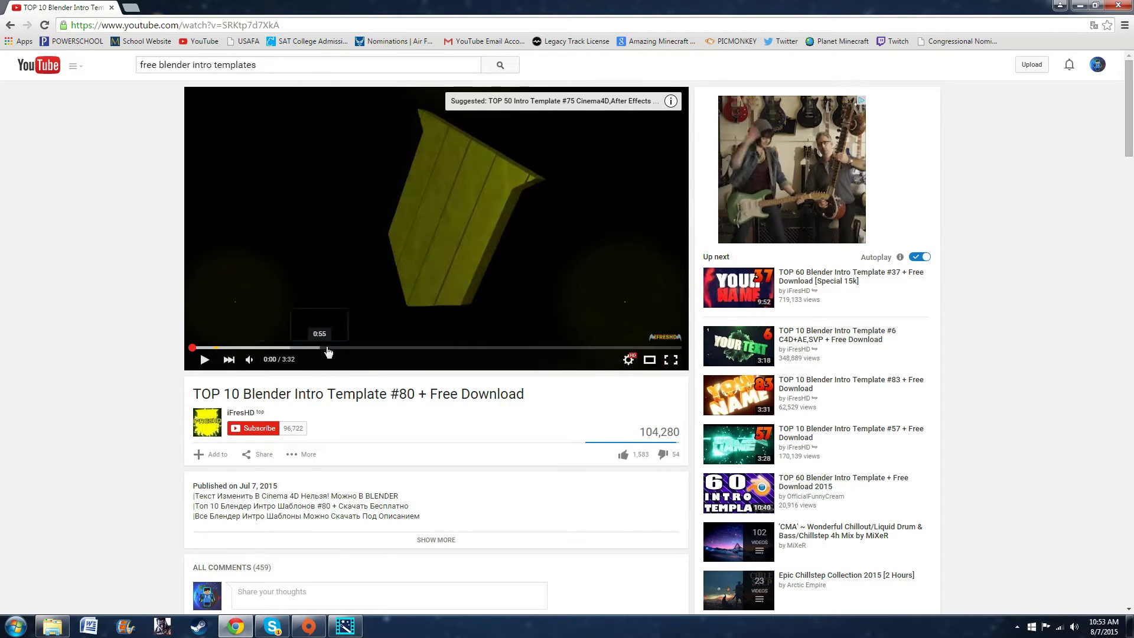
{"action": "left_click", "coordinate": [436, 539]}
{"action": "scroll", "coordinate": [350, 496], "scroll_direction": "down", "scroll_amount": 2}
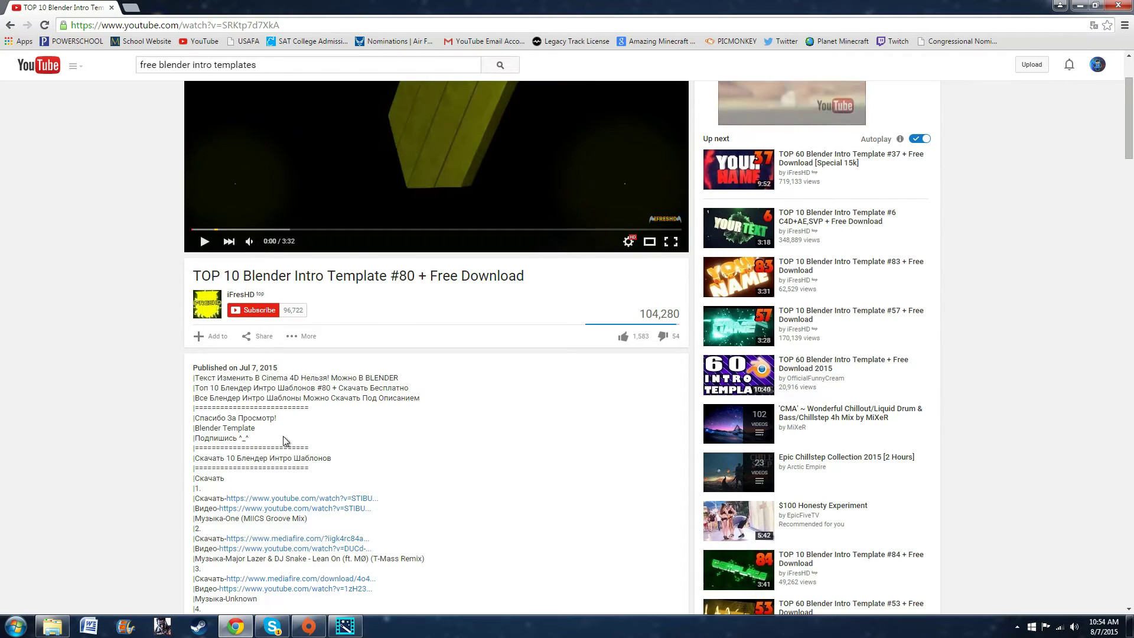
{"action": "scroll", "coordinate": [286, 440], "scroll_direction": "down", "scroll_amount": 3}
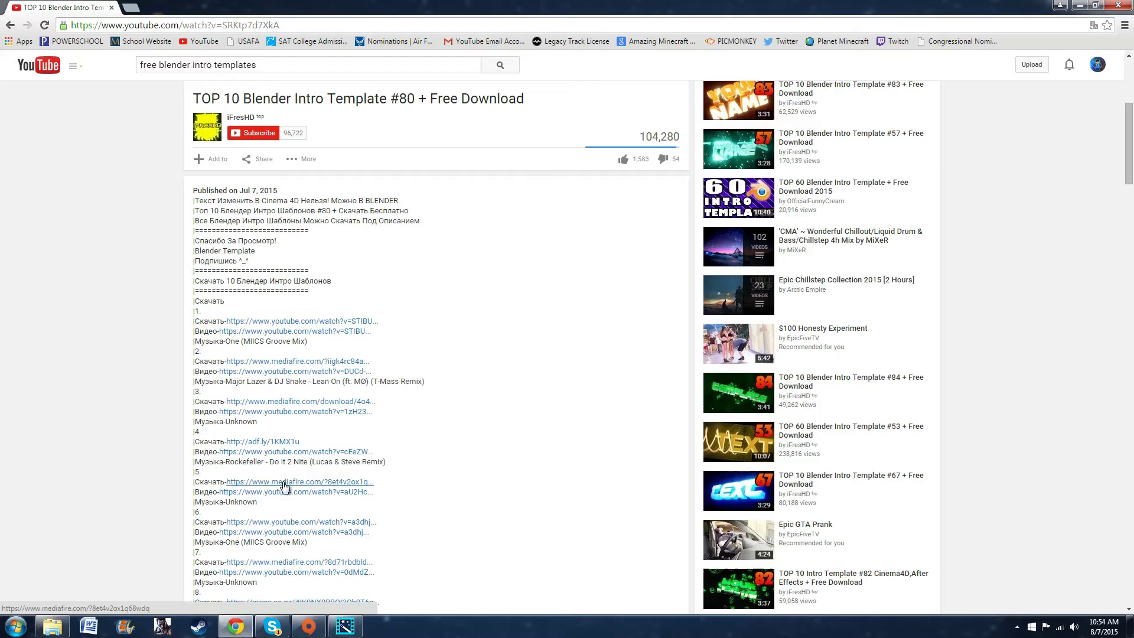
{"action": "left_click", "coordinate": [248, 482]}
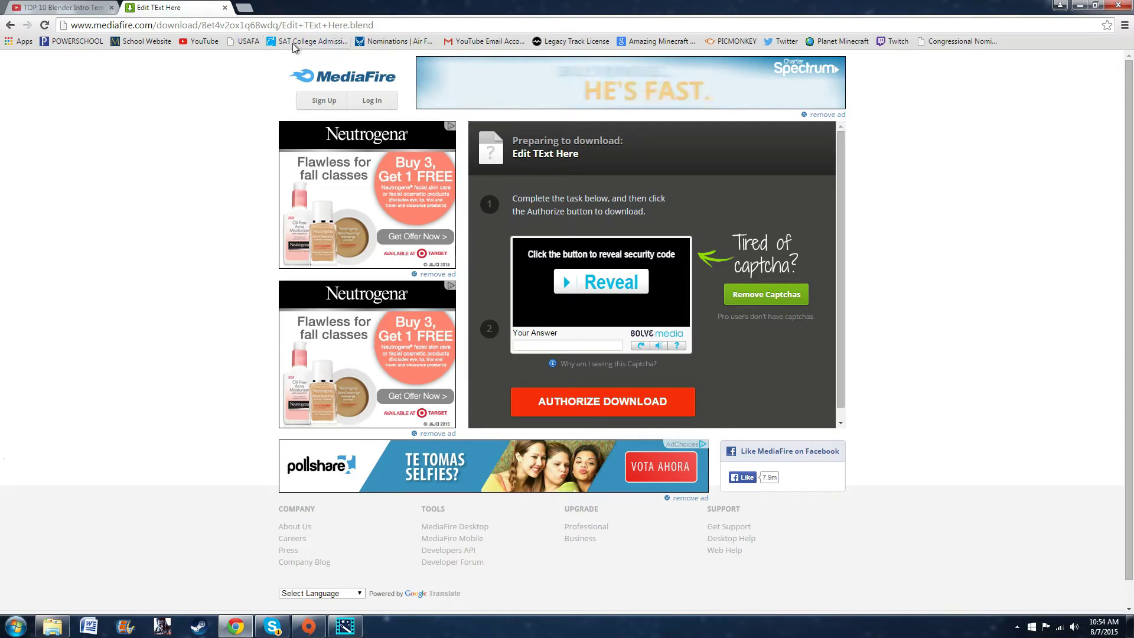
Close the MediaFire page, minimize the browser and open the Downloads folder in Windows Explorer
{"action": "left_click", "coordinate": [225, 8]}
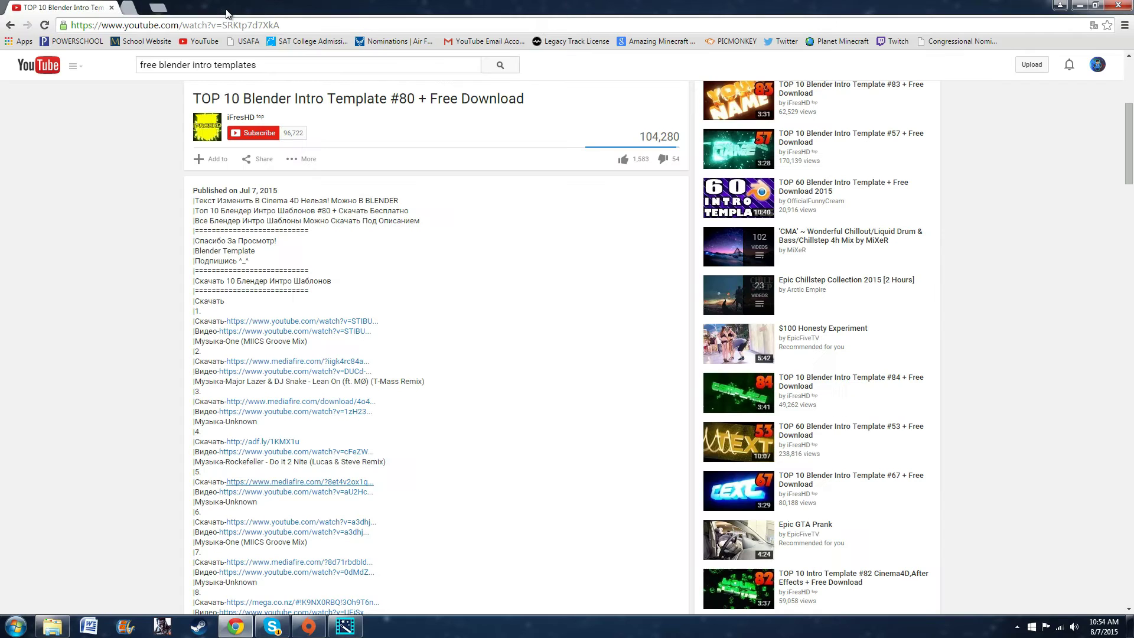
{"action": "left_click", "coordinate": [1077, 6]}
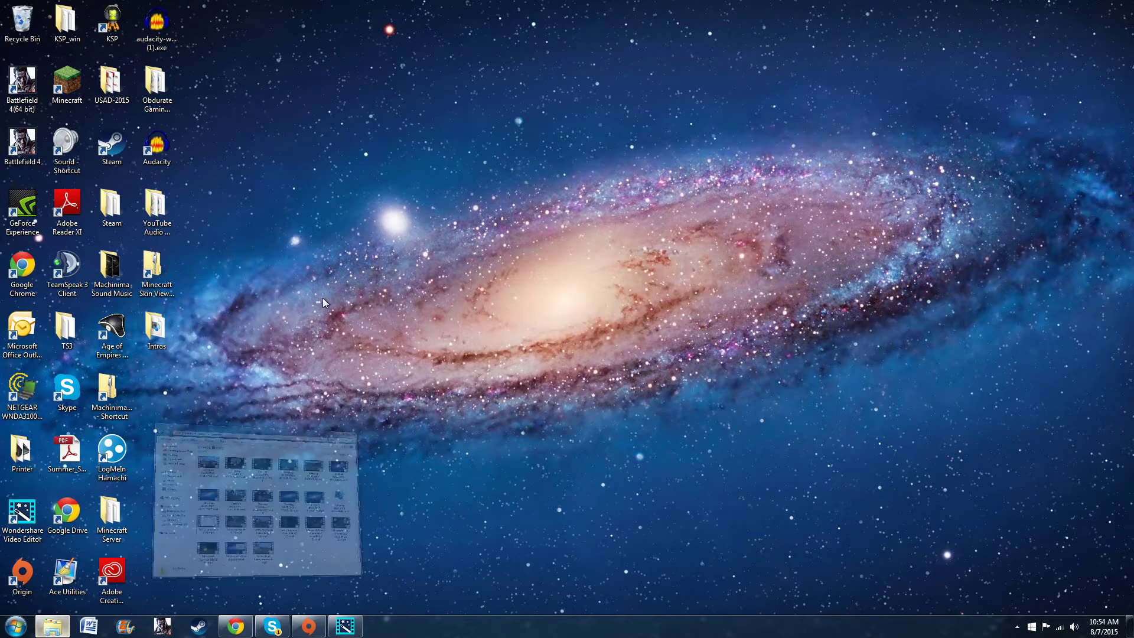
{"action": "left_click", "coordinate": [48, 622]}
{"action": "left_click", "coordinate": [391, 179]}
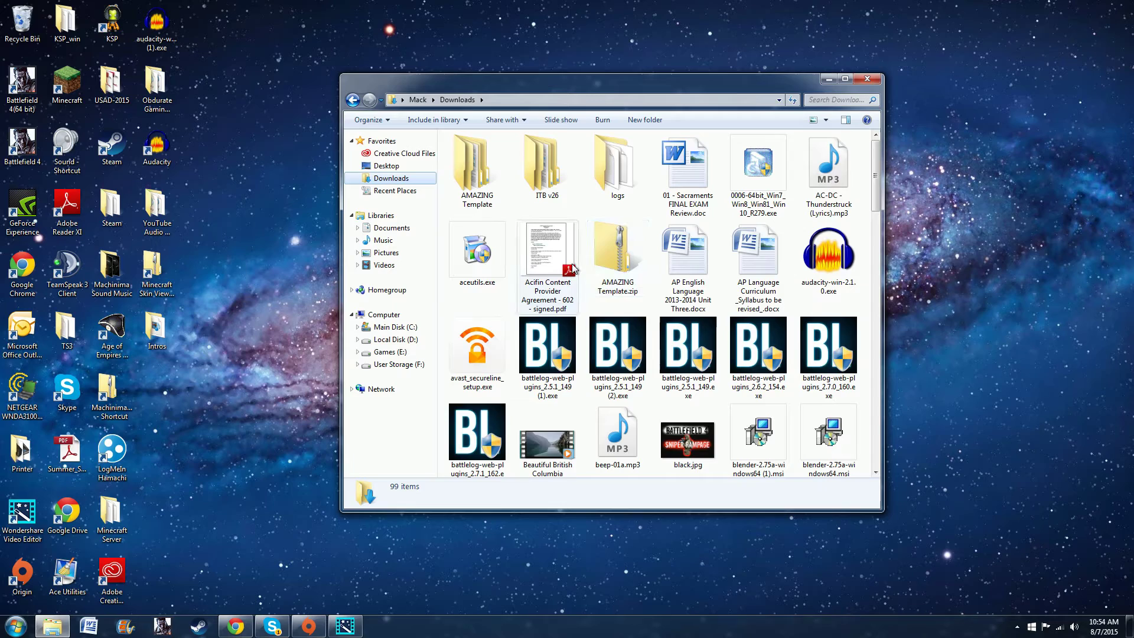
Try to extract ITB v26.zip into its default folder in Downloads, declining to merge with the existing folder
{"action": "left_click_drag", "start_coordinate": [875, 174], "coordinate": [880, 276]}
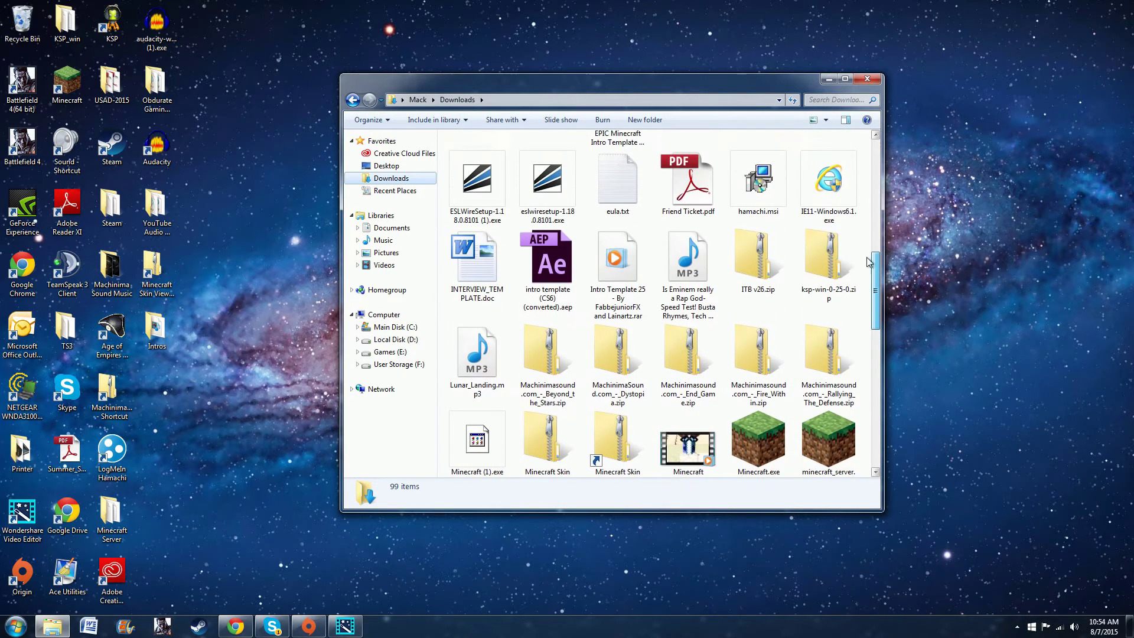
{"action": "right_click", "coordinate": [757, 258]}
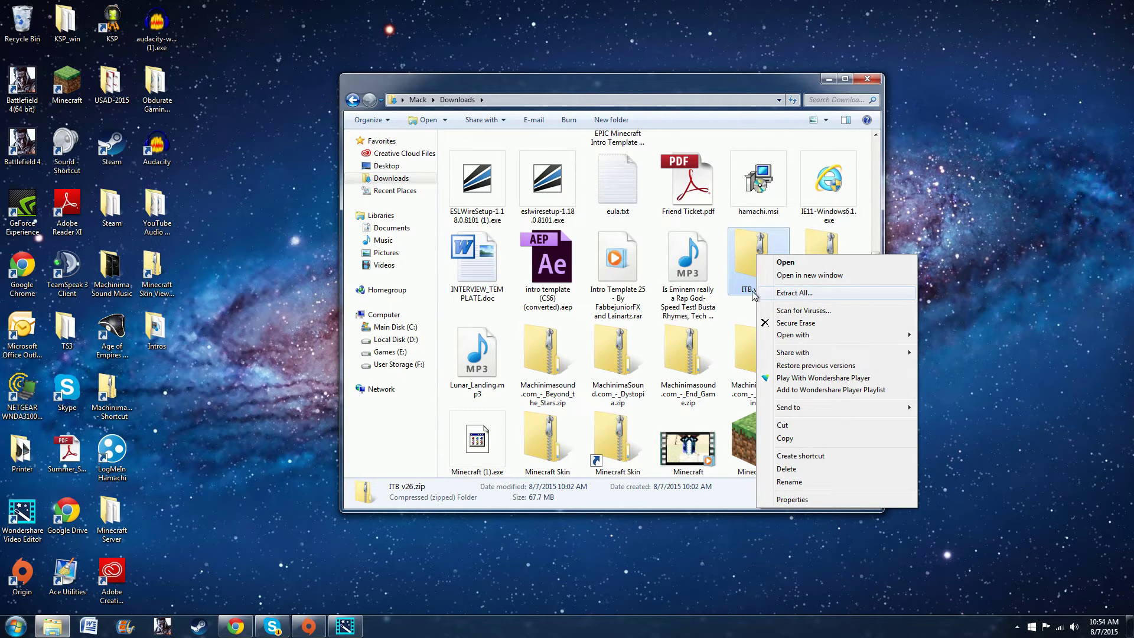
{"action": "left_click", "coordinate": [792, 293]}
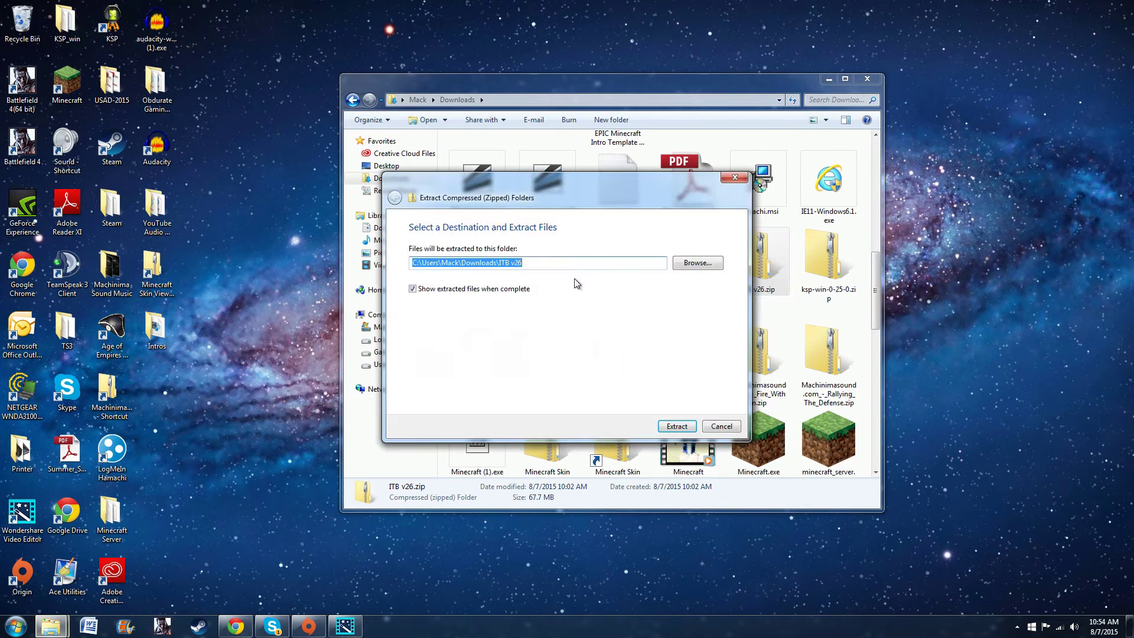
{"action": "left_click", "coordinate": [678, 426]}
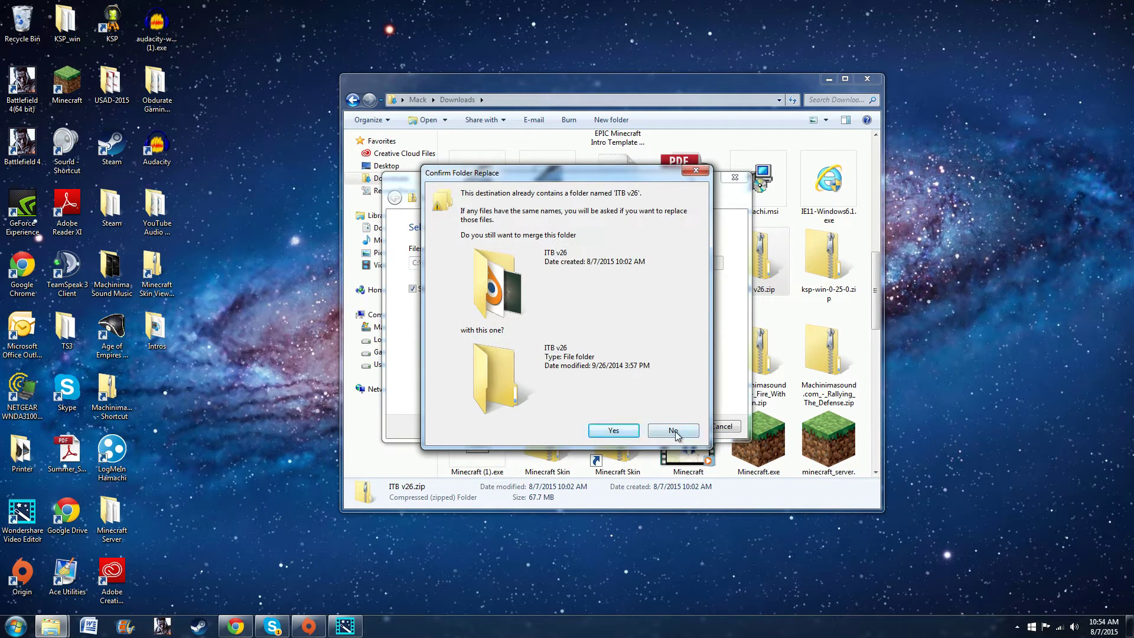
{"action": "left_click", "coordinate": [673, 430]}
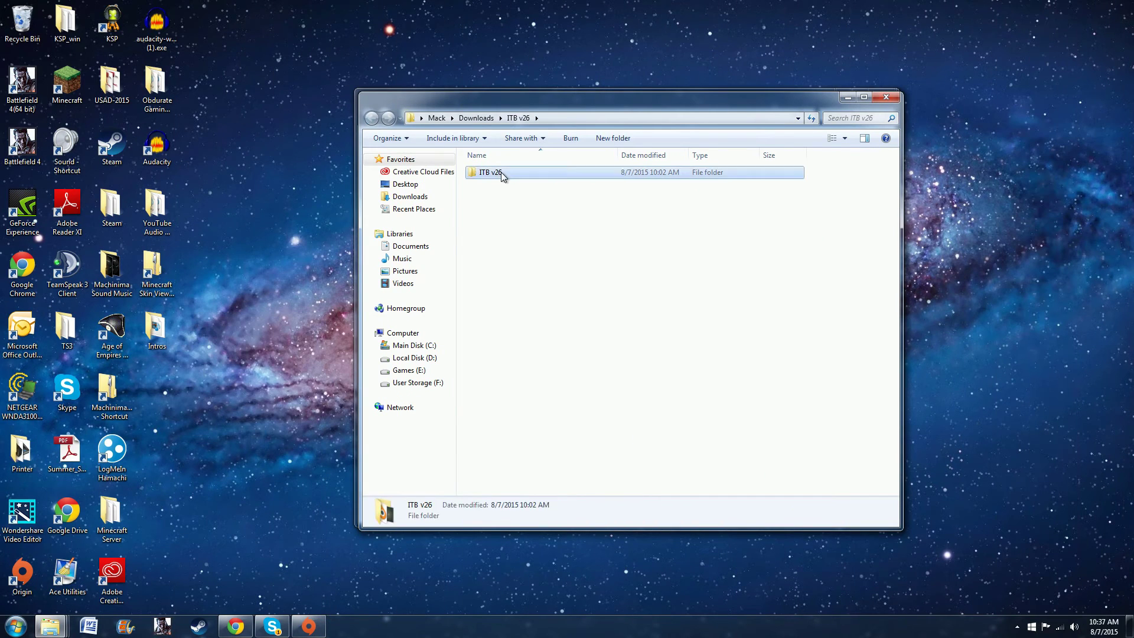
Open the ITB v26.blend project from the extracted ITB v26 folder in Blender
{"action": "double_click", "coordinate": [501, 172]}
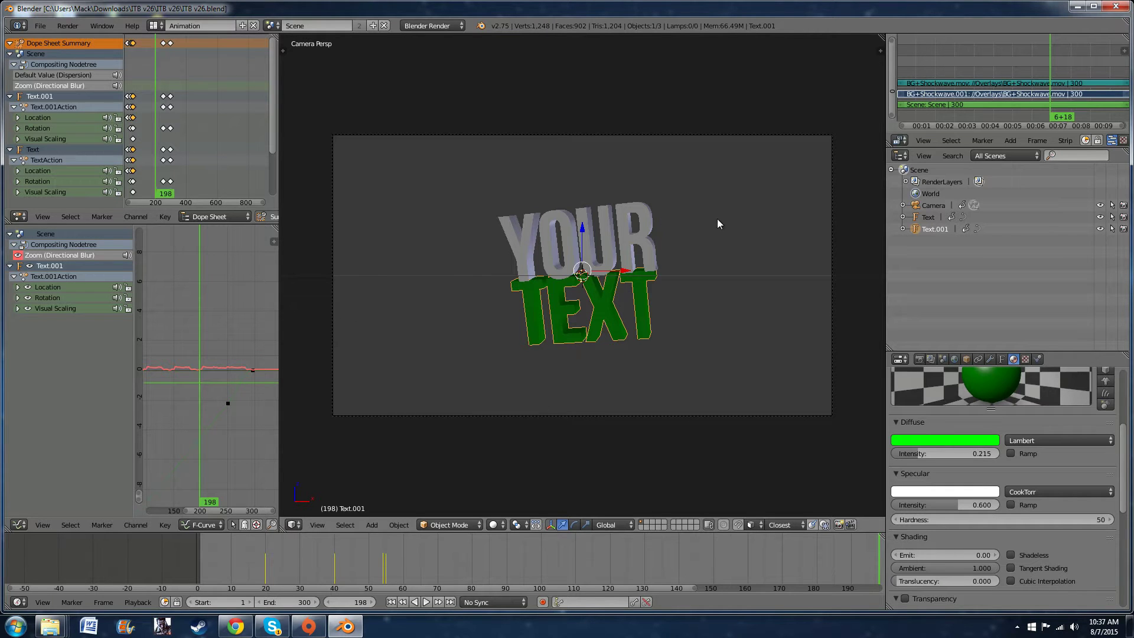
Replace the word YOUR in the upper white text object with OBDURATE
{"action": "left_click", "coordinate": [527, 241]}
{"action": "left_click", "coordinate": [522, 252]}
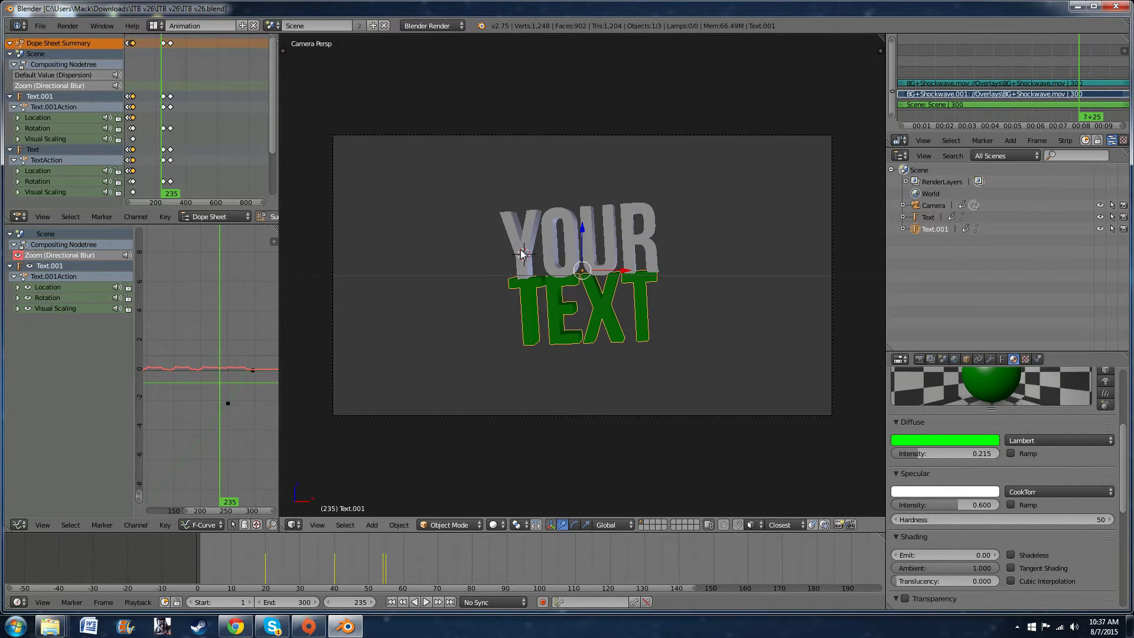
{"action": "right_click", "coordinate": [522, 248]}
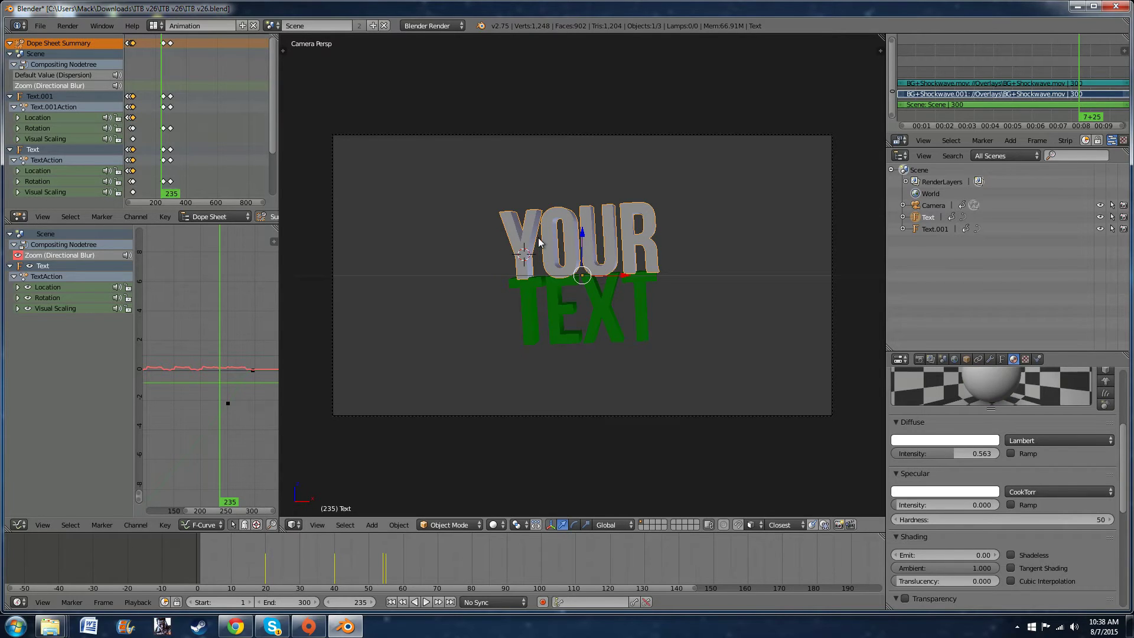
{"action": "key", "text": "Tab"}
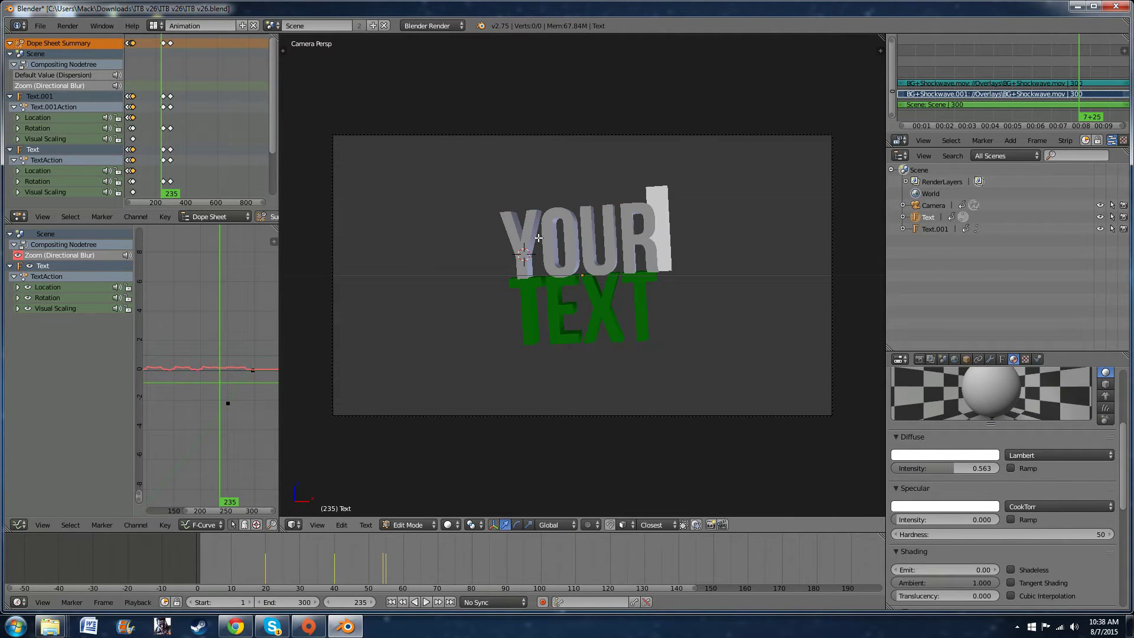
{"action": "key", "text": "BackSpace"}
{"action": "key", "text": "BackSpace"}
{"action": "key", "text": "BackSpace"}
{"action": "key", "text": "BackSpace"}
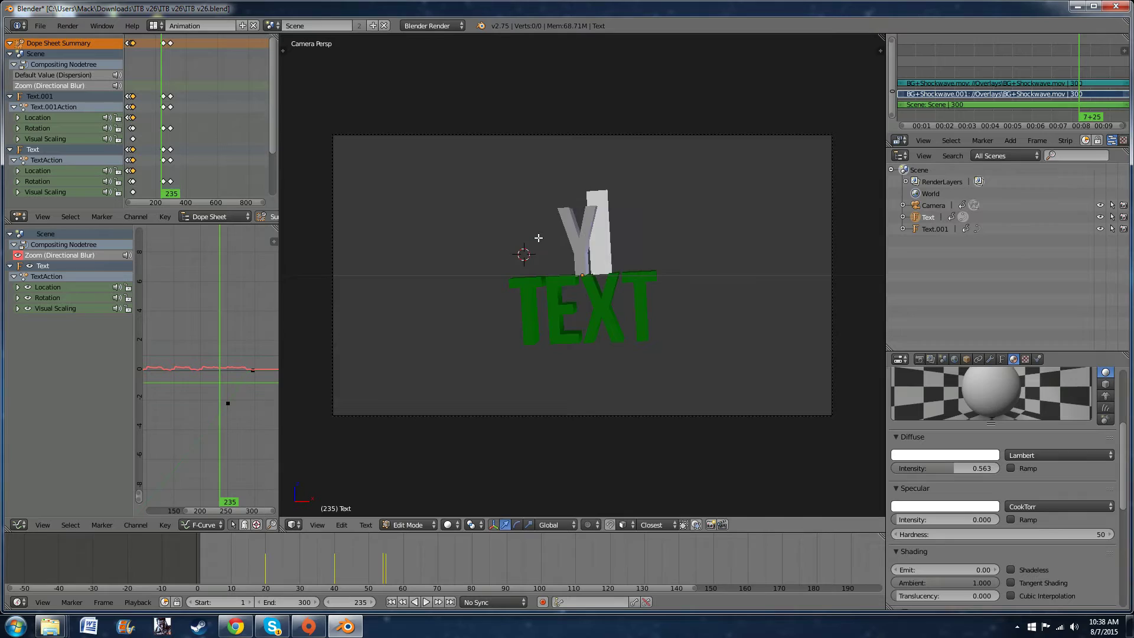
{"action": "type", "text": "OBDU"}
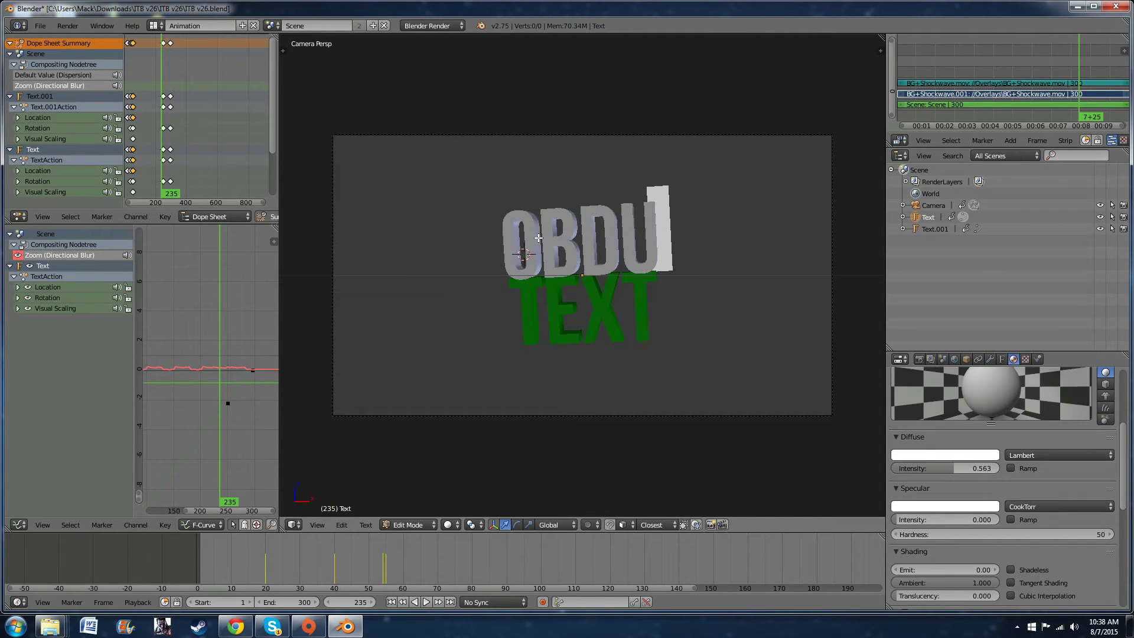
{"action": "type", "text": "RATE G"}
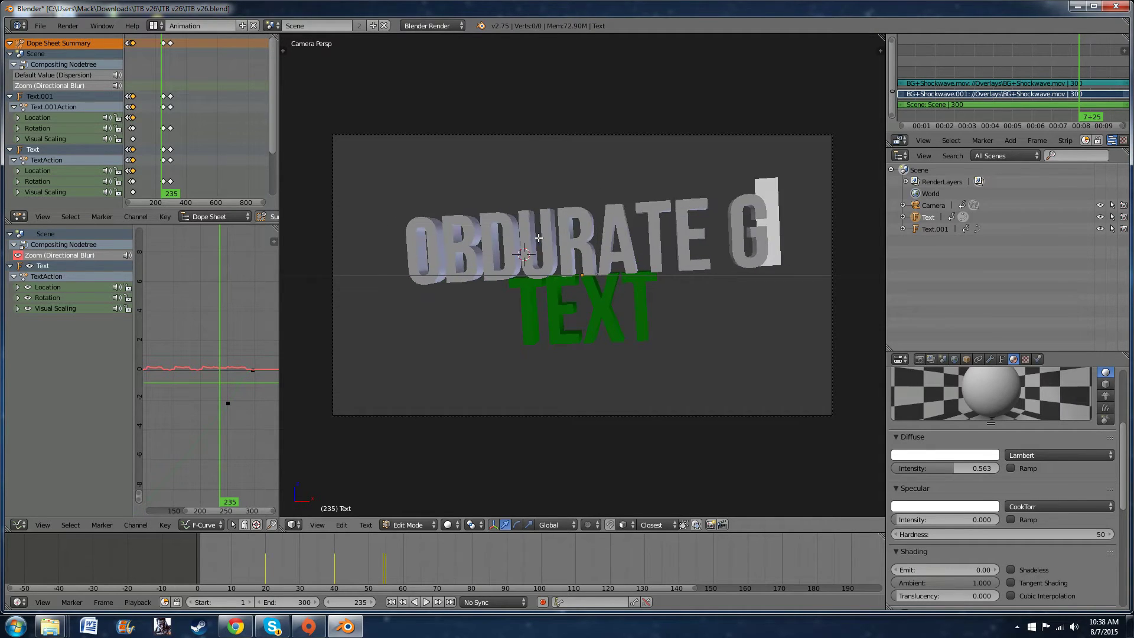
{"action": "key", "text": "BackSpace"}
{"action": "key", "text": "BackSpace"}
Replace the word TEXT in the lower green text object with GAMING
{"action": "left_click", "coordinate": [539, 316]}
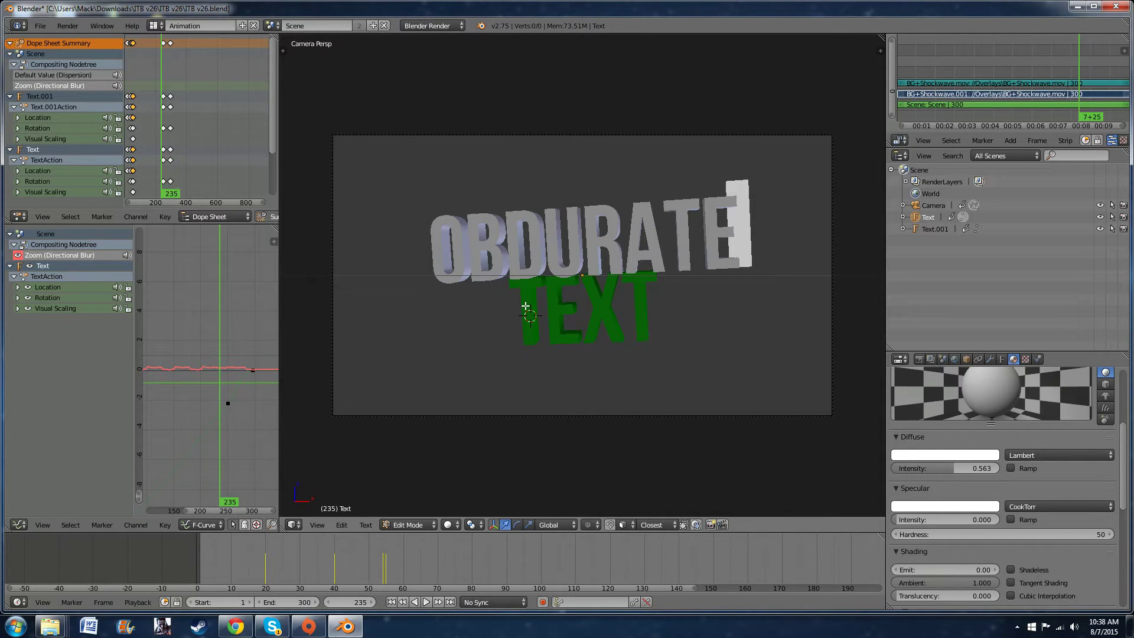
{"action": "left_click", "coordinate": [917, 230]}
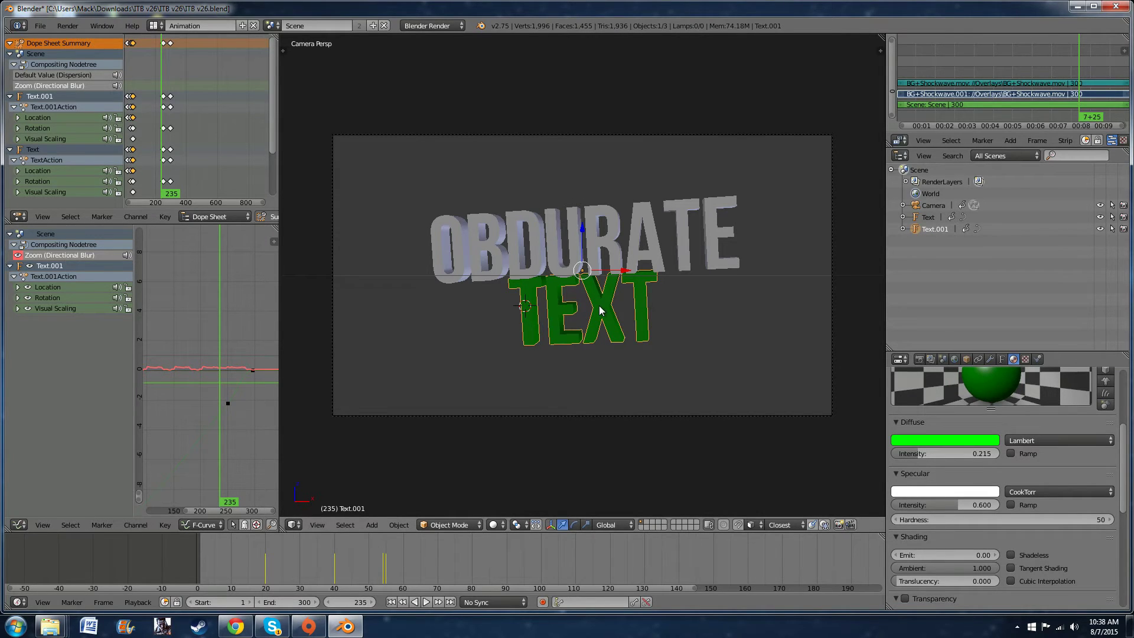
{"action": "key", "text": "Tab"}
{"action": "key", "text": "BackSpace"}
{"action": "key", "text": "BackSpace"}
{"action": "key", "text": "BackSpace"}
{"action": "key", "text": "BackSpace"}
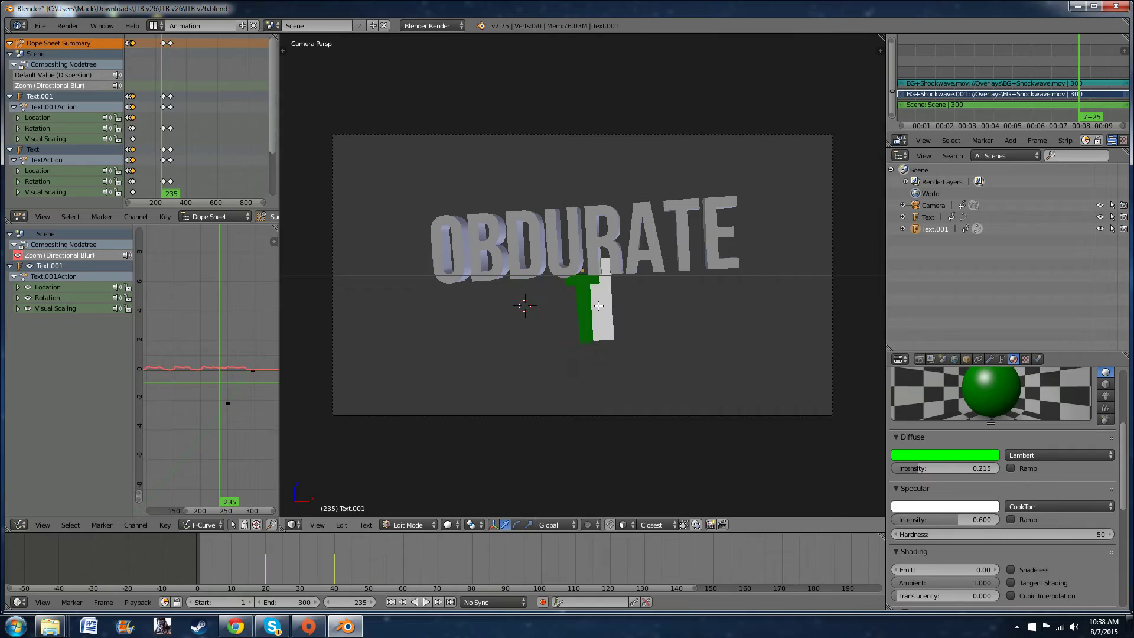
{"action": "type", "text": "GAMING"}
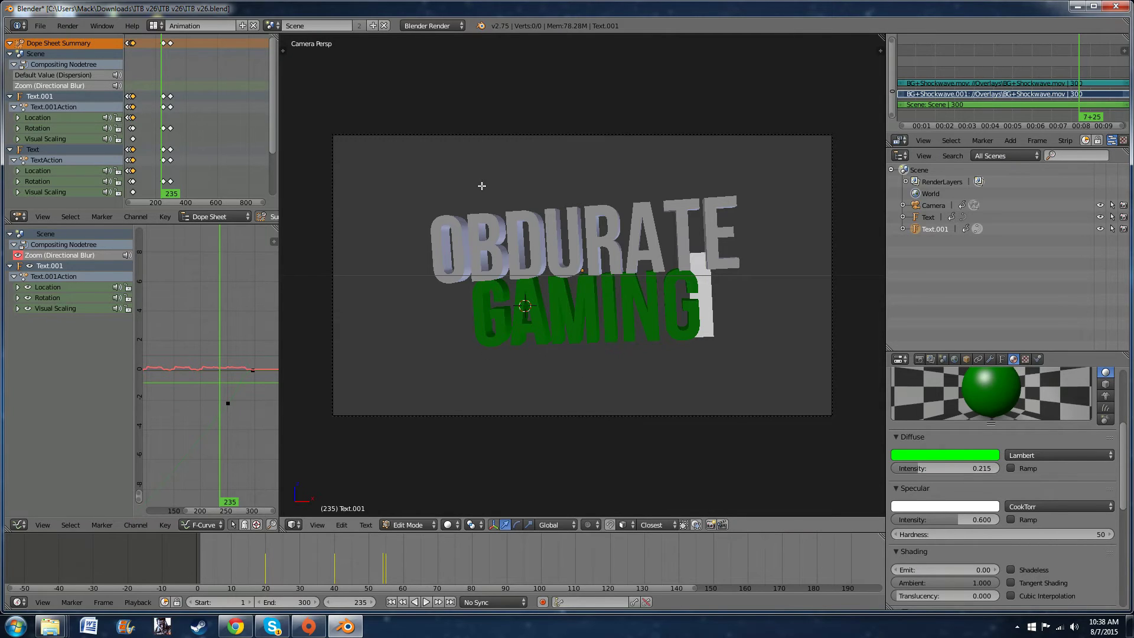
Play the intro animation, pause it near the end and view the green text's material settings
{"action": "left_click", "coordinate": [427, 603]}
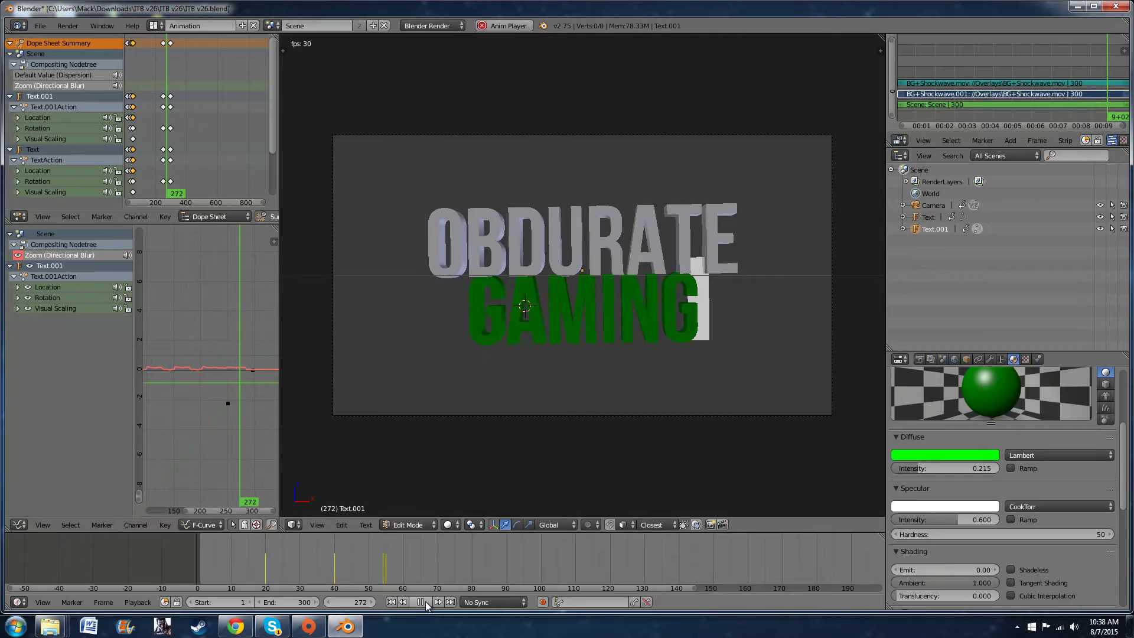
{"action": "left_click", "coordinate": [426, 601]}
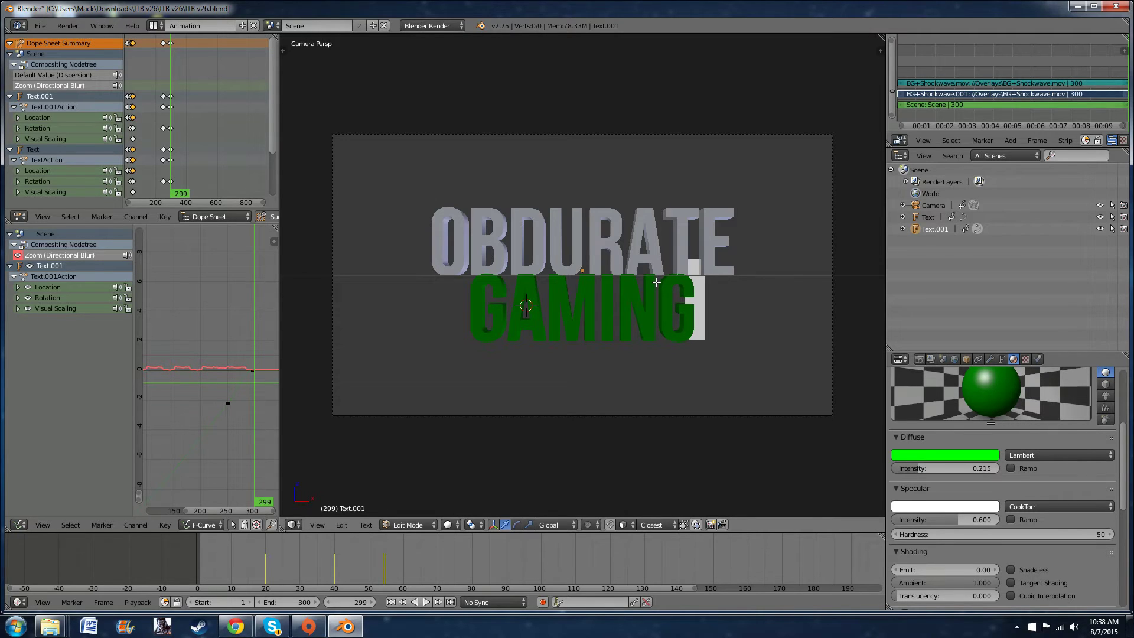
{"action": "scroll", "coordinate": [1009, 421], "scroll_direction": "down", "scroll_amount": 3}
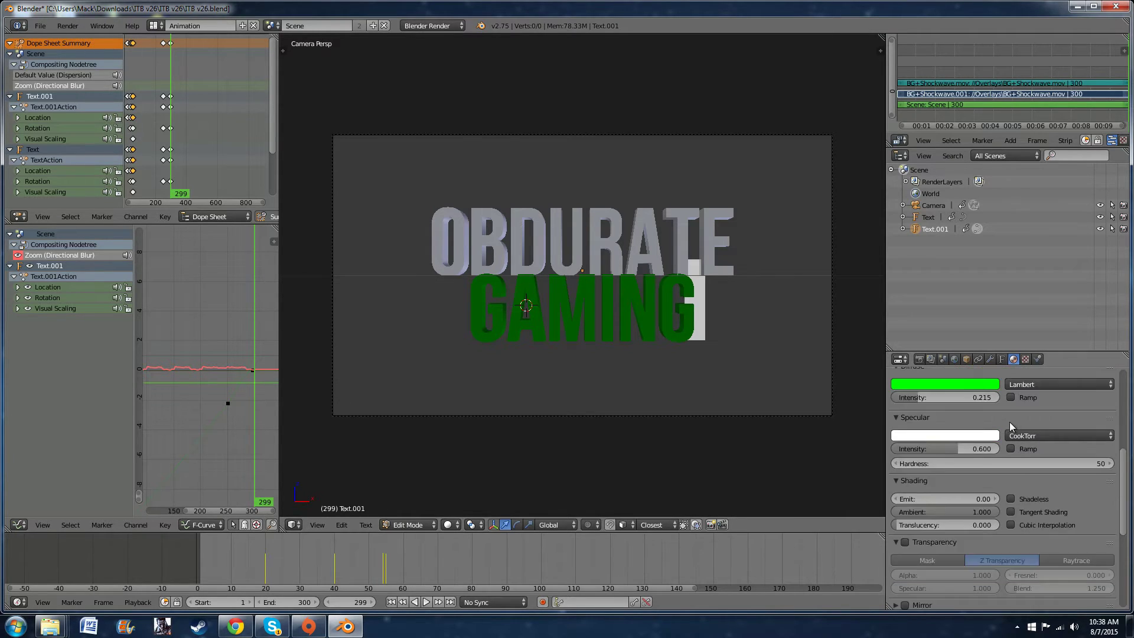
Show the scene's render settings, from the resolution and frame range down to the output options
{"action": "scroll", "coordinate": [992, 426], "scroll_direction": "up", "scroll_amount": 5}
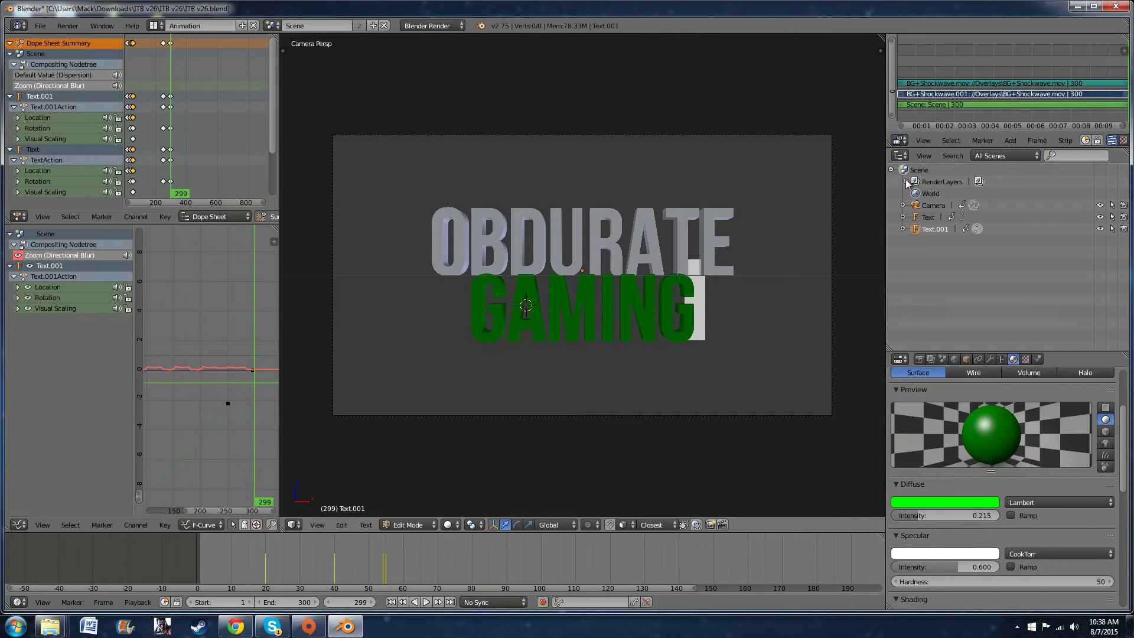
{"action": "left_click", "coordinate": [920, 360]}
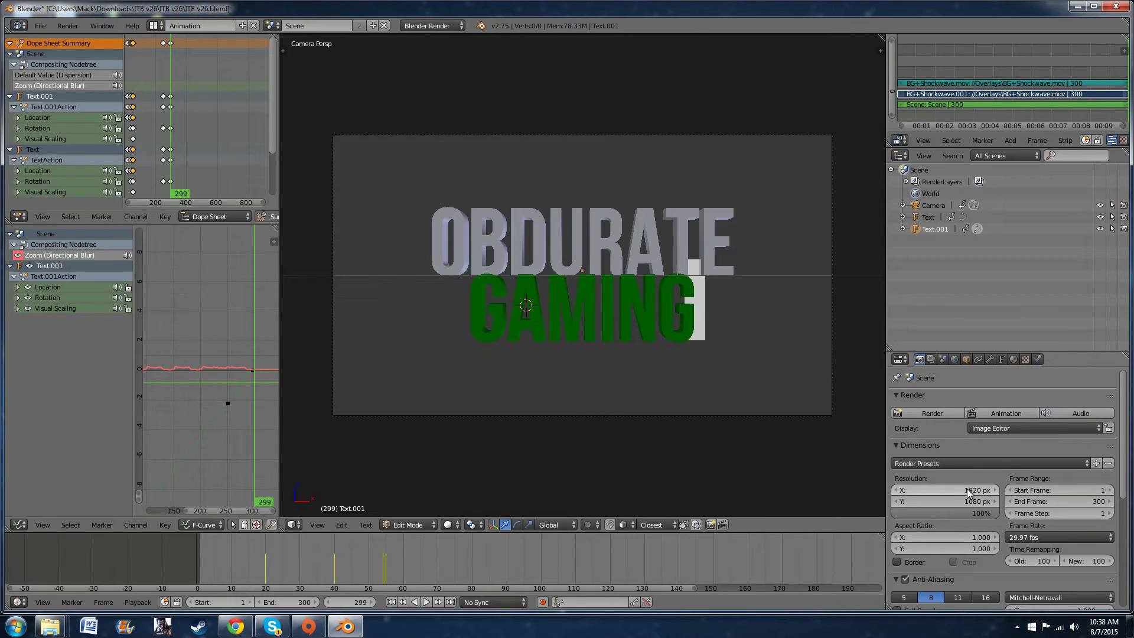
{"action": "scroll", "coordinate": [976, 491], "scroll_direction": "down", "scroll_amount": 3}
{"action": "scroll", "coordinate": [986, 439], "scroll_direction": "down", "scroll_amount": 3}
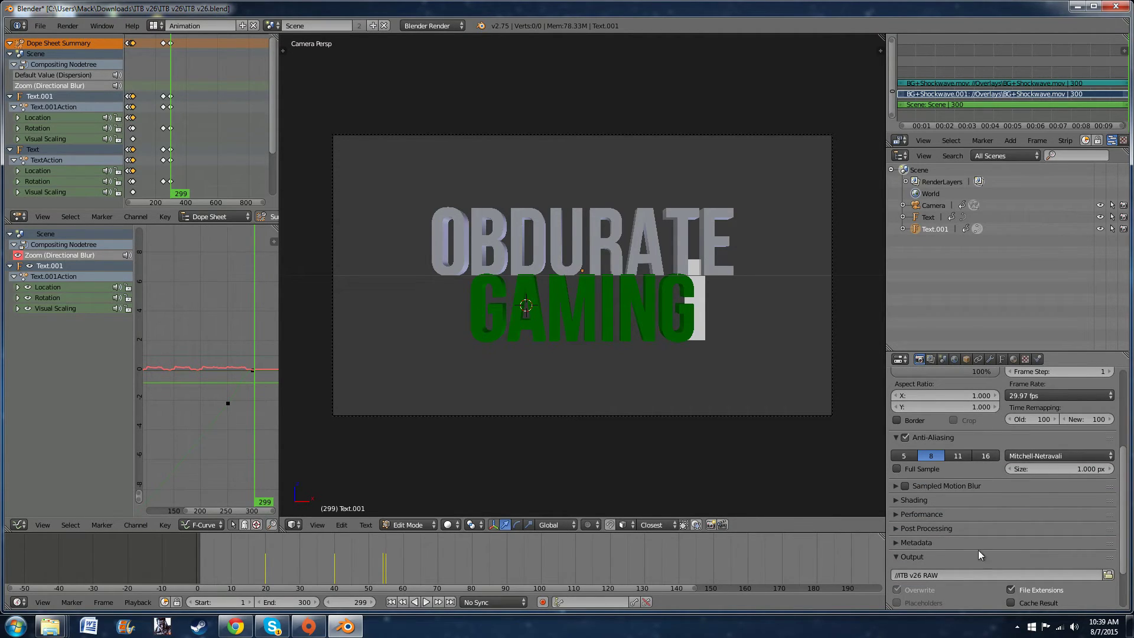
{"action": "left_click", "coordinate": [1109, 575]}
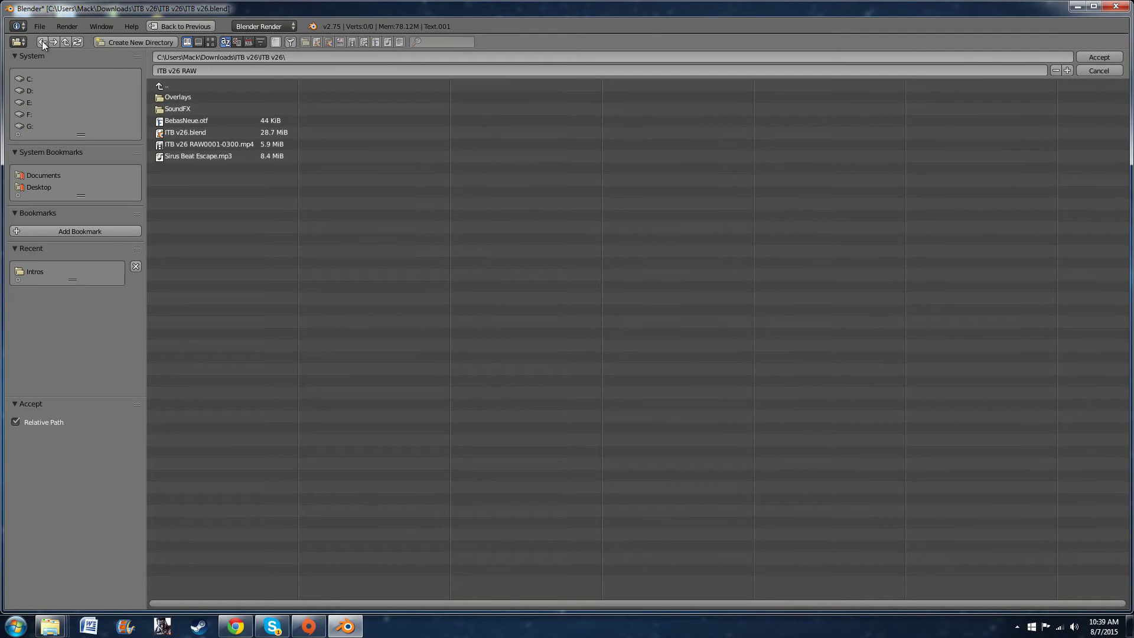
{"action": "left_click", "coordinate": [33, 273]}
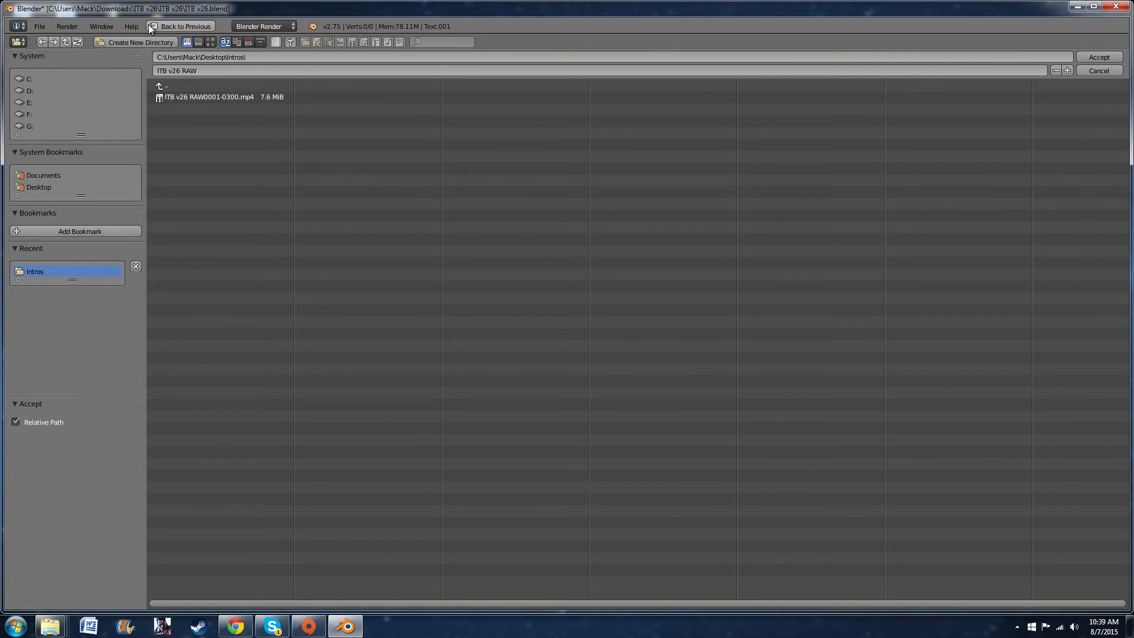
{"action": "left_click", "coordinate": [184, 26]}
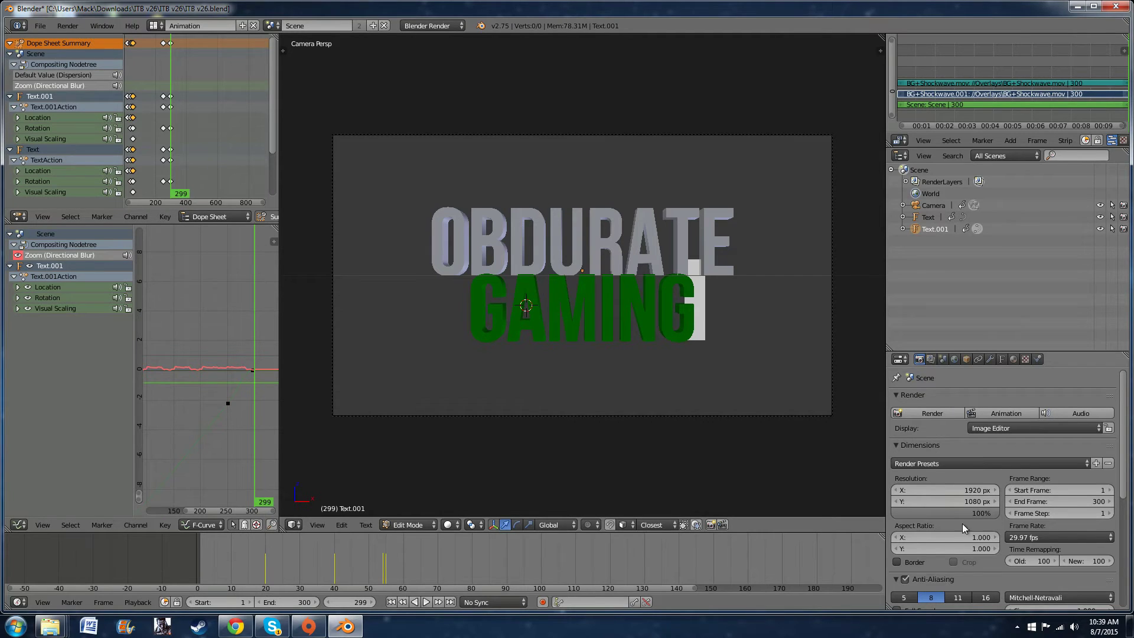
Set the render output's movie file format to H.264
{"action": "scroll", "coordinate": [962, 523], "scroll_direction": "down", "scroll_amount": 8}
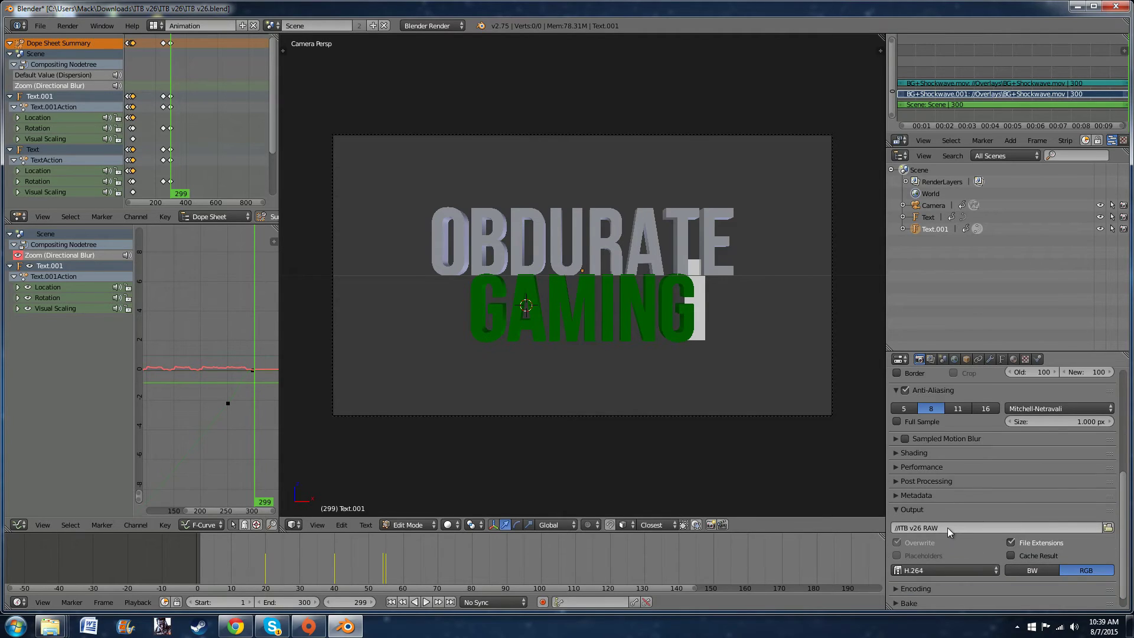
{"action": "left_click", "coordinate": [933, 527]}
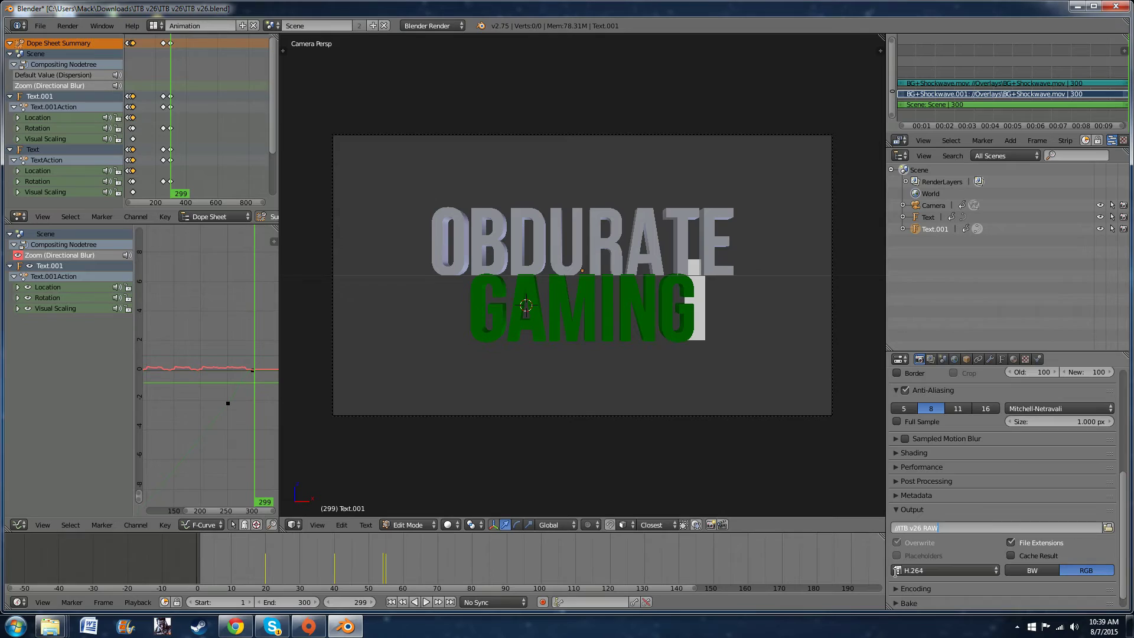
{"action": "left_click", "coordinate": [990, 573]}
{"action": "left_click", "coordinate": [993, 572]}
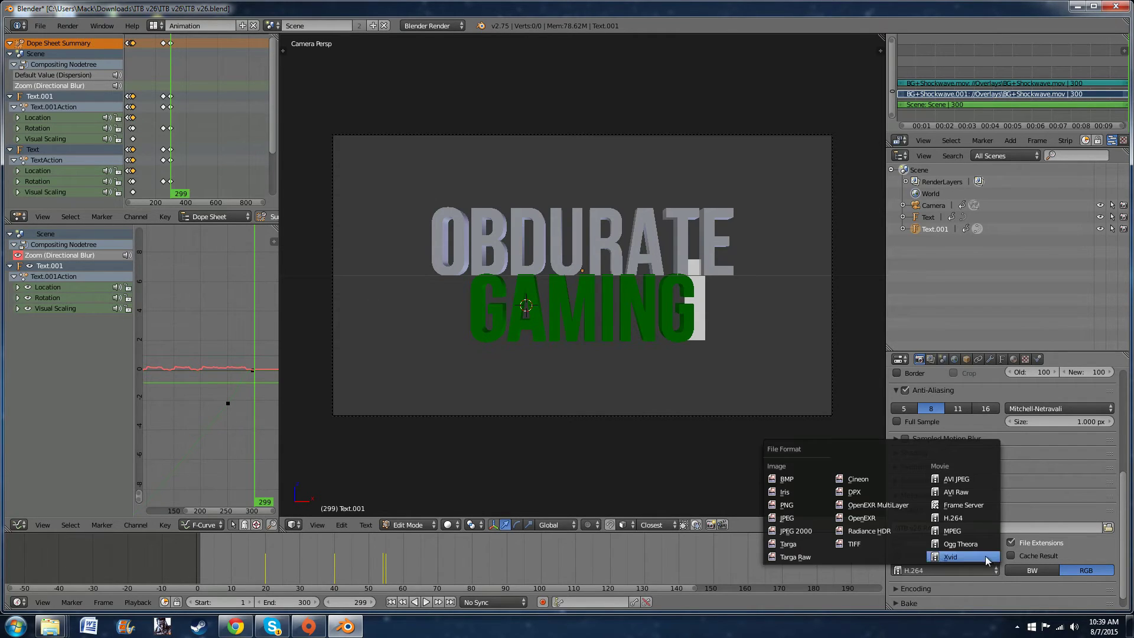
{"action": "left_click", "coordinate": [950, 520]}
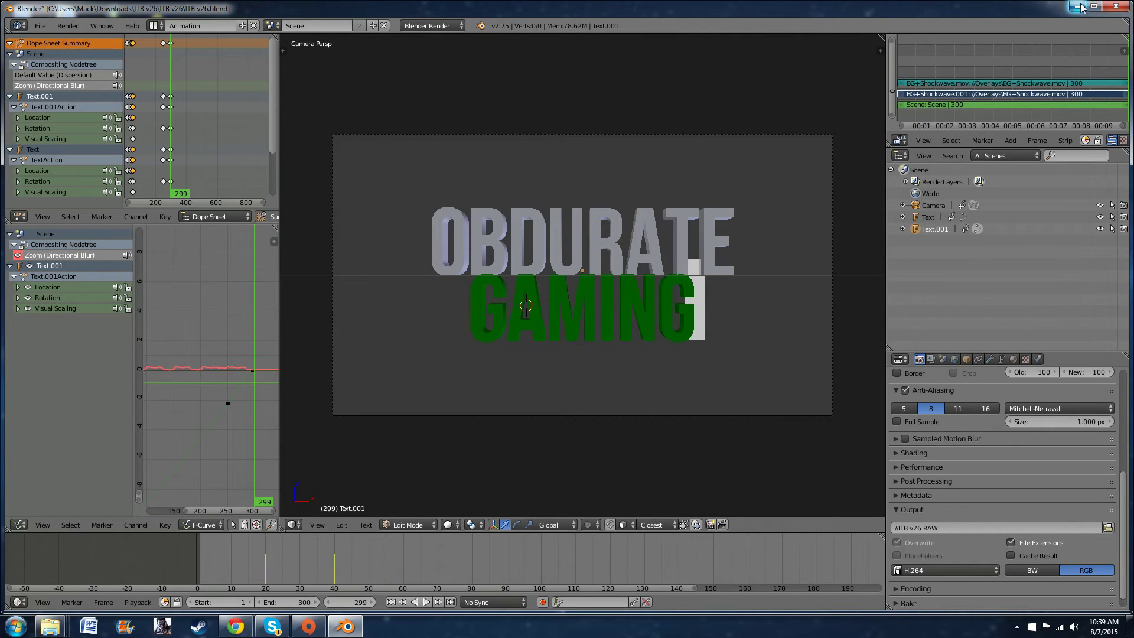
Render the intro as an animation
{"action": "scroll", "coordinate": [986, 519], "scroll_direction": "up", "scroll_amount": 7}
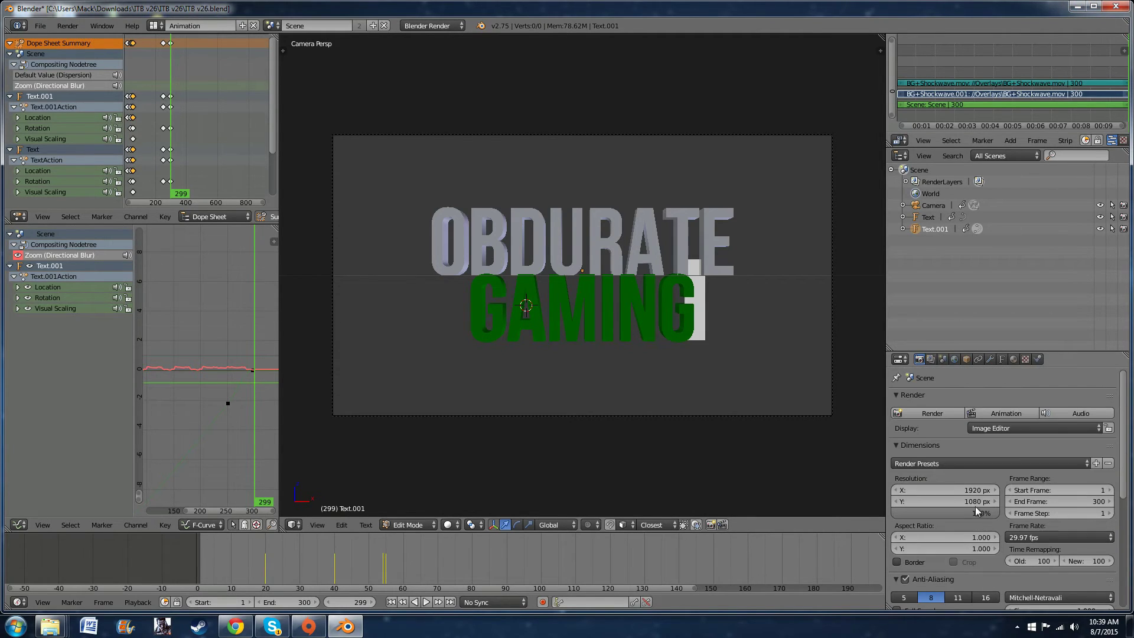
{"action": "left_click", "coordinate": [60, 27]}
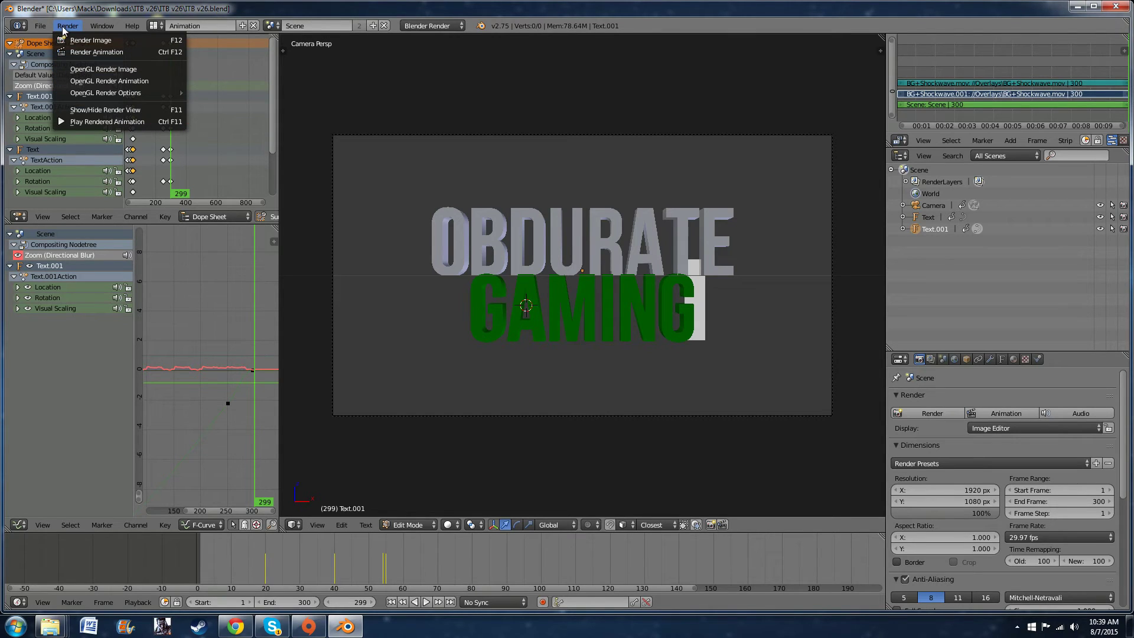
{"action": "left_click", "coordinate": [79, 53]}
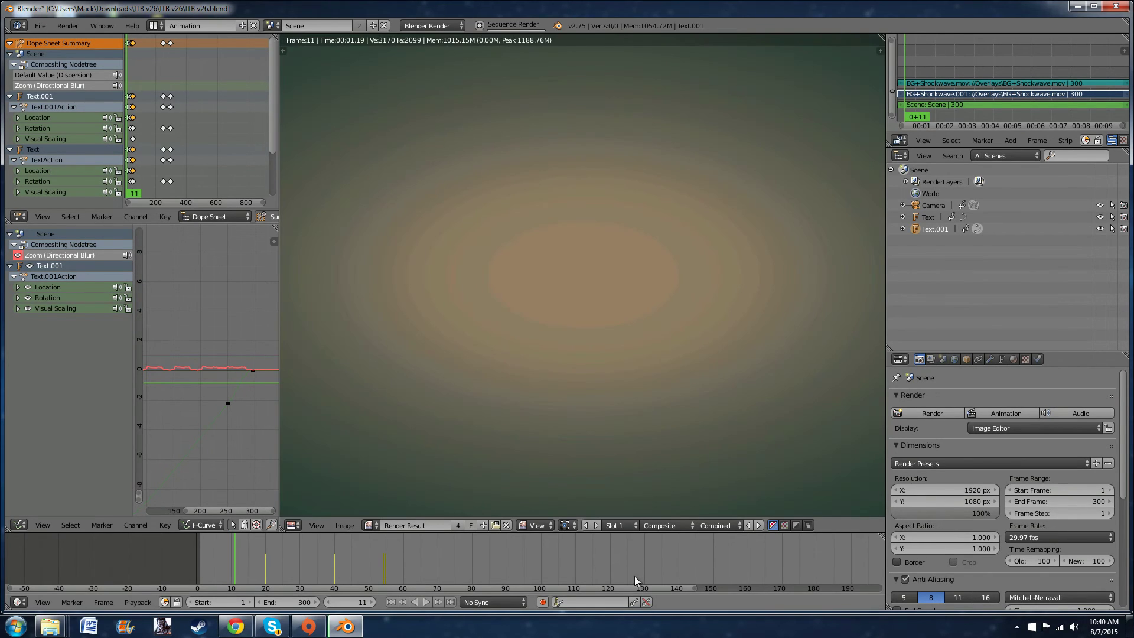
Quit Blender during the render without saving the project changes
{"action": "scroll", "coordinate": [690, 544], "scroll_direction": "down", "scroll_amount": 5}
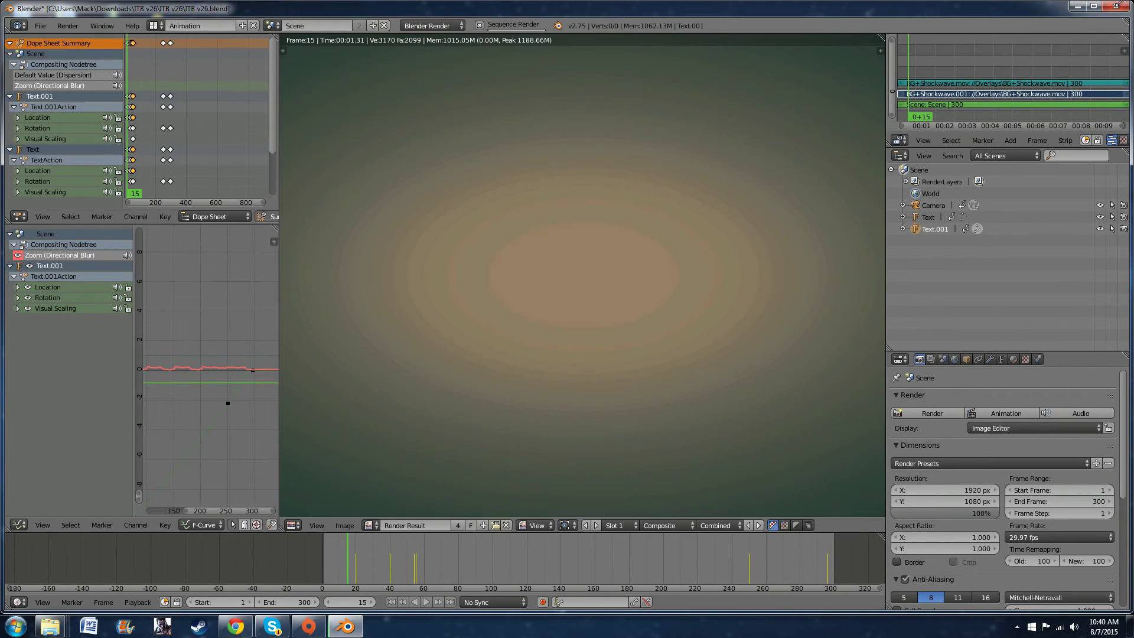
{"action": "left_click", "coordinate": [1116, 6]}
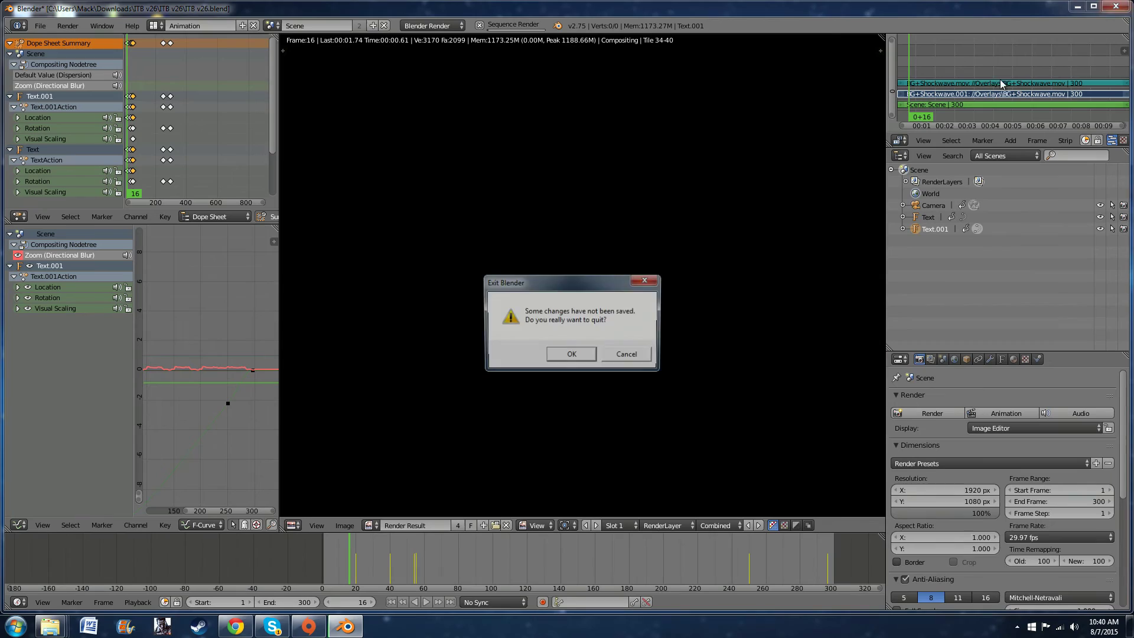
{"action": "left_click", "coordinate": [572, 356]}
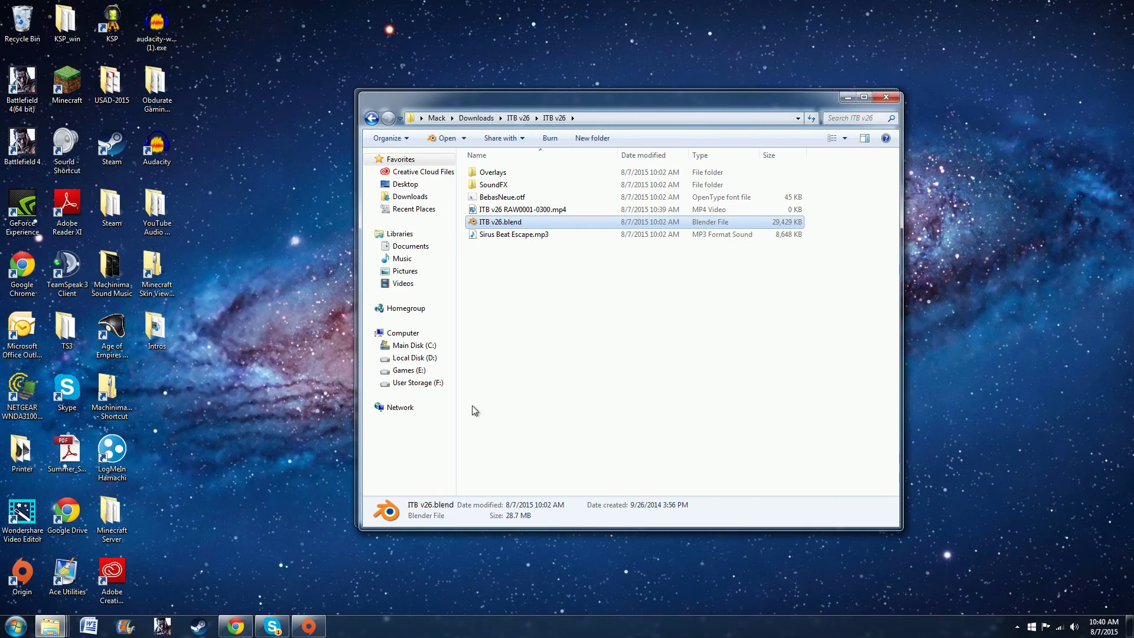
Play the finished ITB v26 RAW0001-0300.mp4 from the desktop's Intros folder, pause it and close the player
{"action": "double_click", "coordinate": [156, 328]}
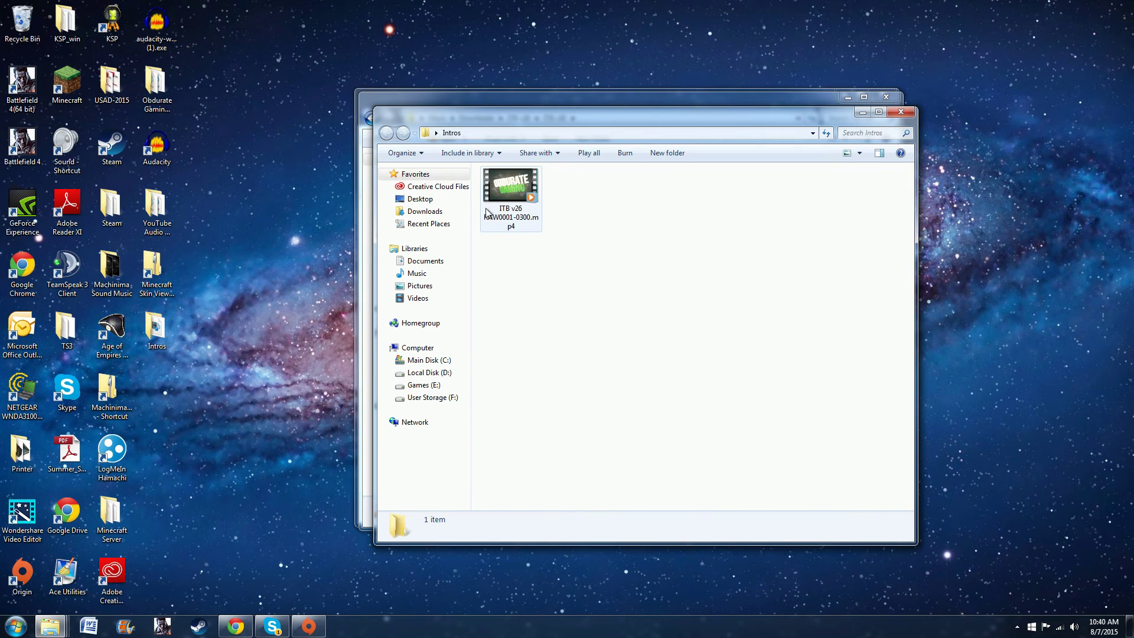
{"action": "double_click", "coordinate": [513, 189]}
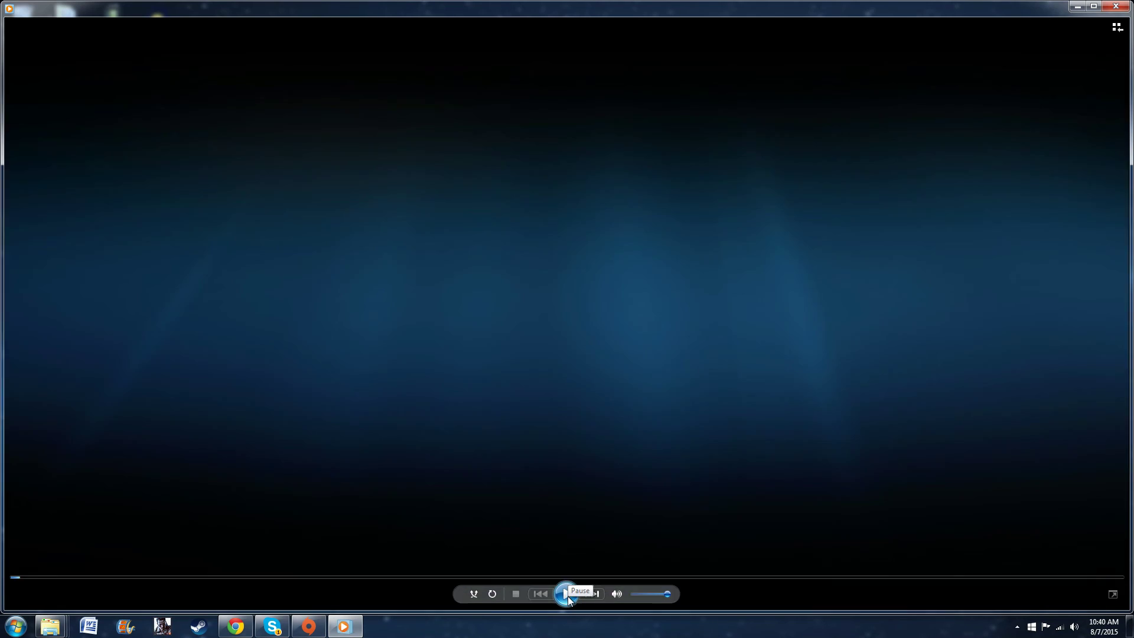
{"action": "left_click", "coordinate": [566, 594]}
{"action": "left_click", "coordinate": [1116, 6]}
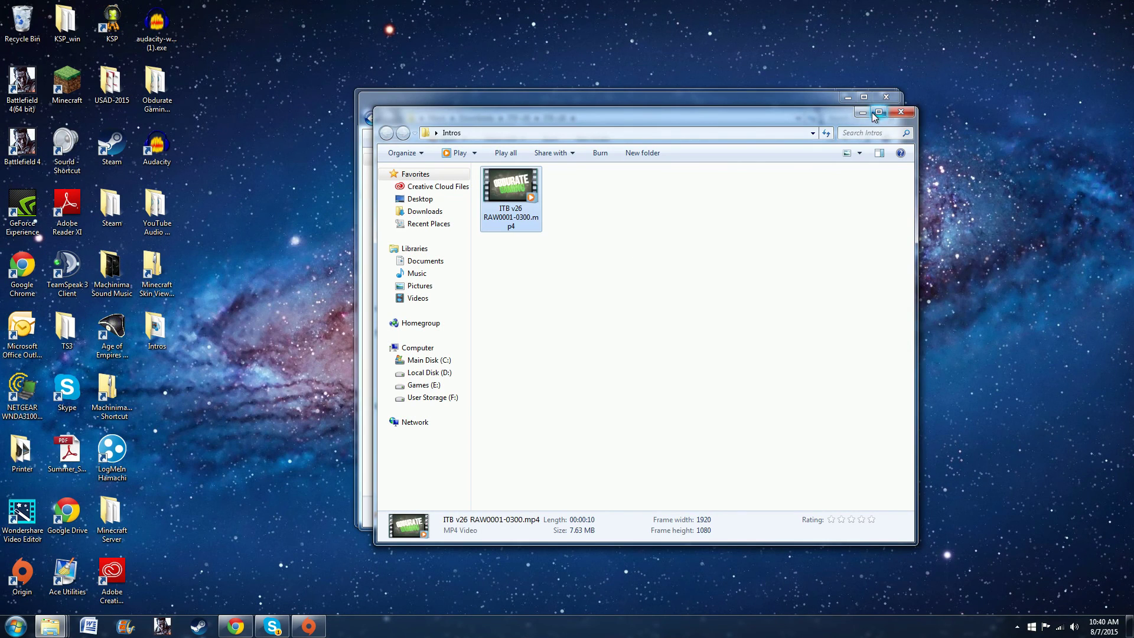
Close the remaining Downloads and Intros folder windows to clear the desktop
{"action": "left_click", "coordinate": [878, 112]}
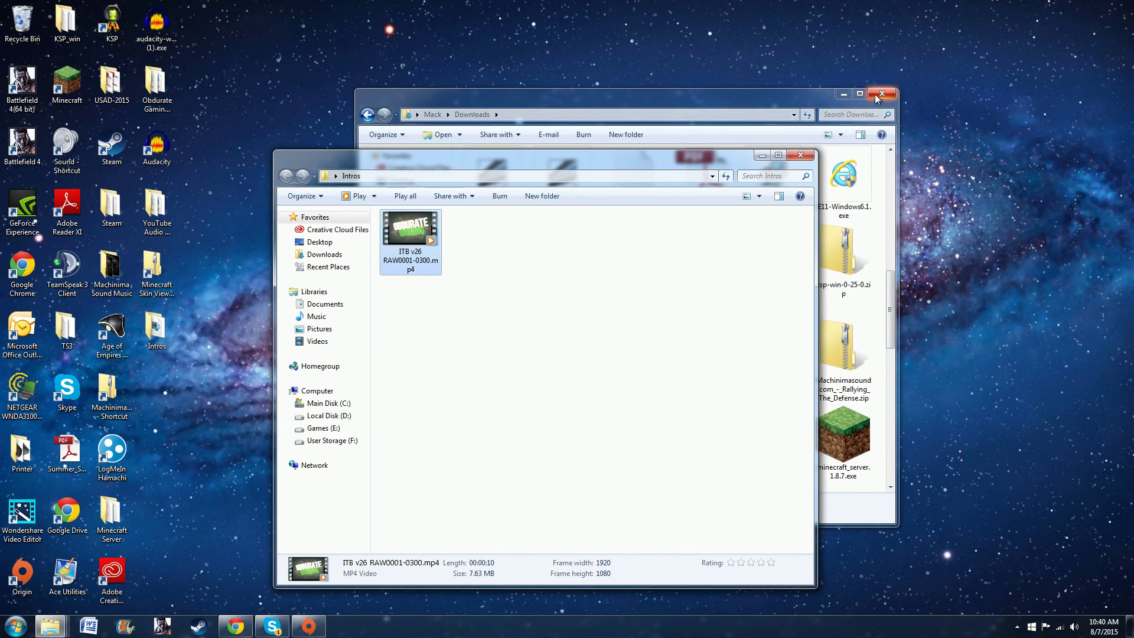
{"action": "left_click", "coordinate": [878, 96]}
{"action": "left_click_drag", "start_coordinate": [697, 165], "coordinate": [655, 43]}
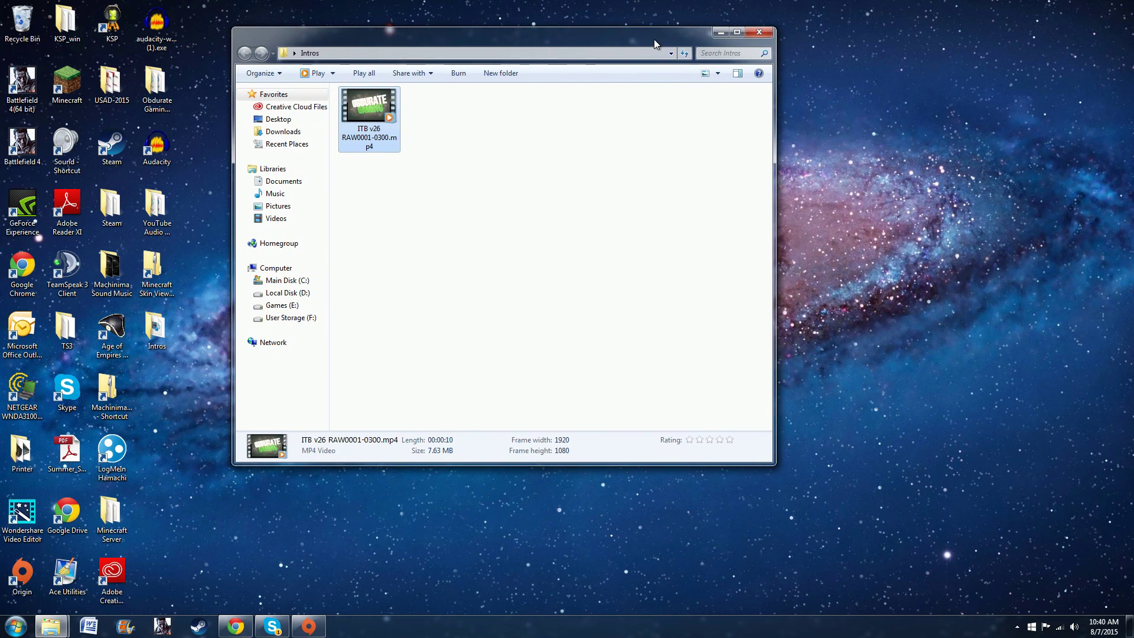
{"action": "left_click", "coordinate": [754, 35]}
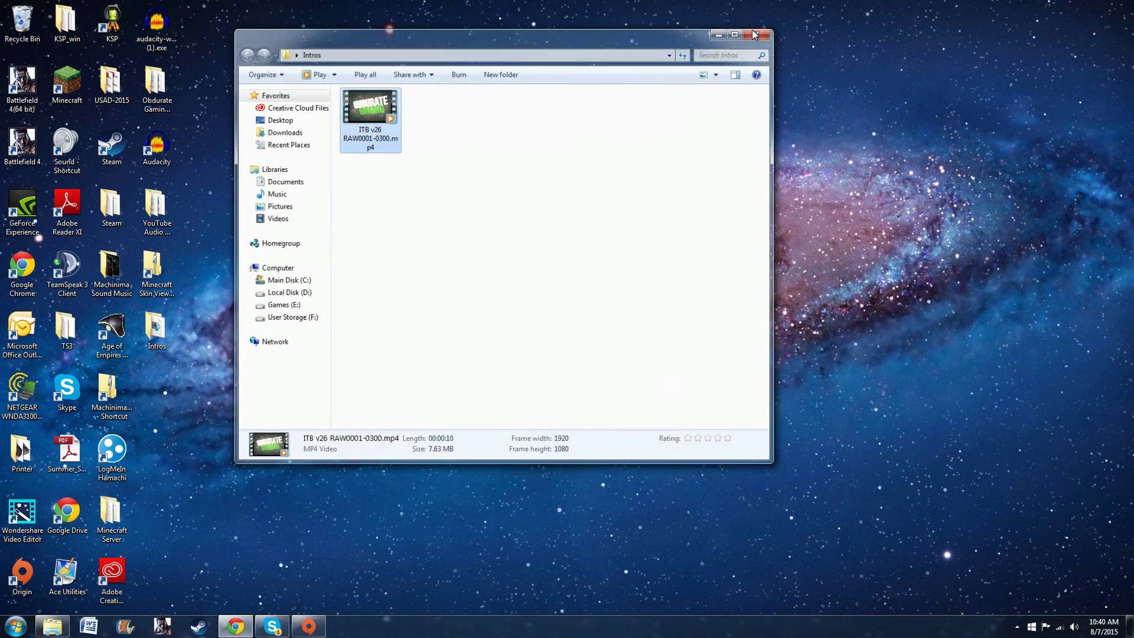